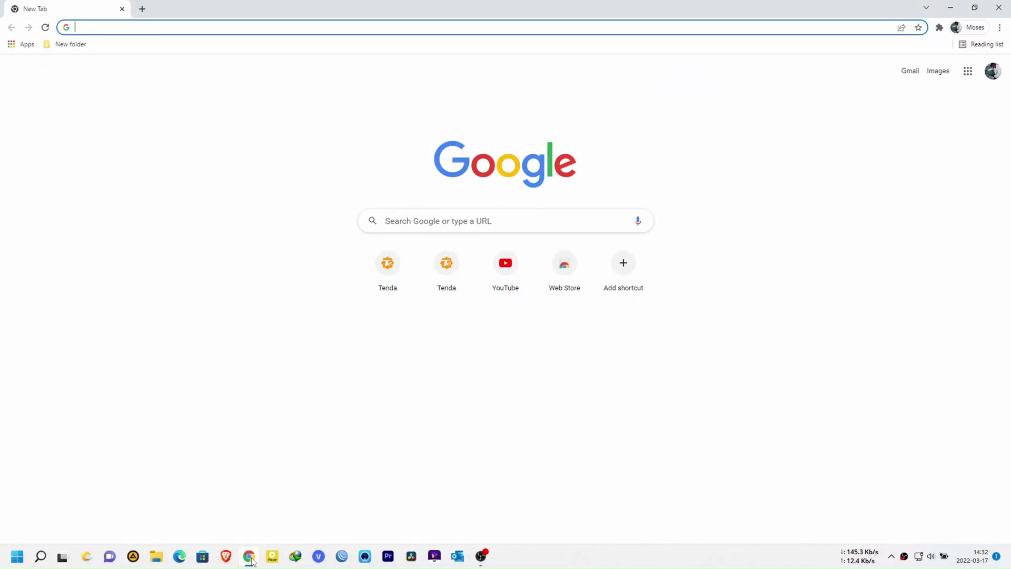
# Search Google for 'idm download', open internetdownloadmanager.com and start the free-trial installer idman640build8.exe downloading.
pyautogui.write('idm')
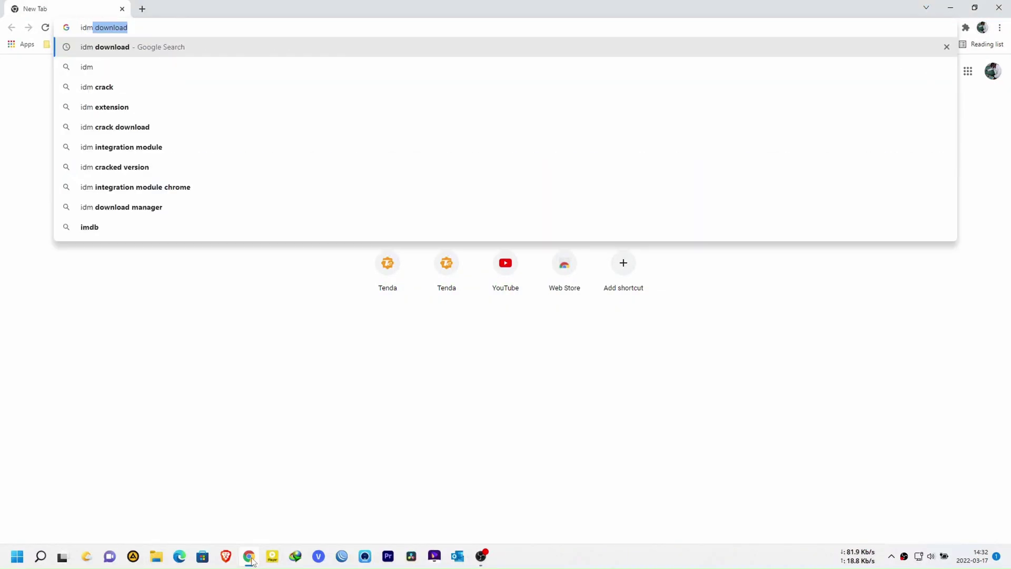
pyautogui.press('Return')
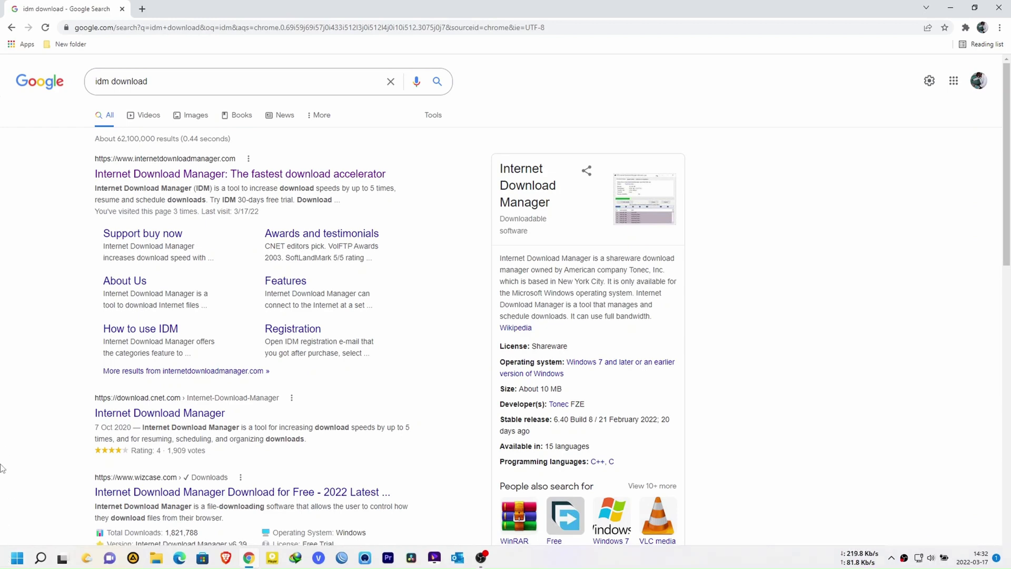
pyautogui.click(216, 184)
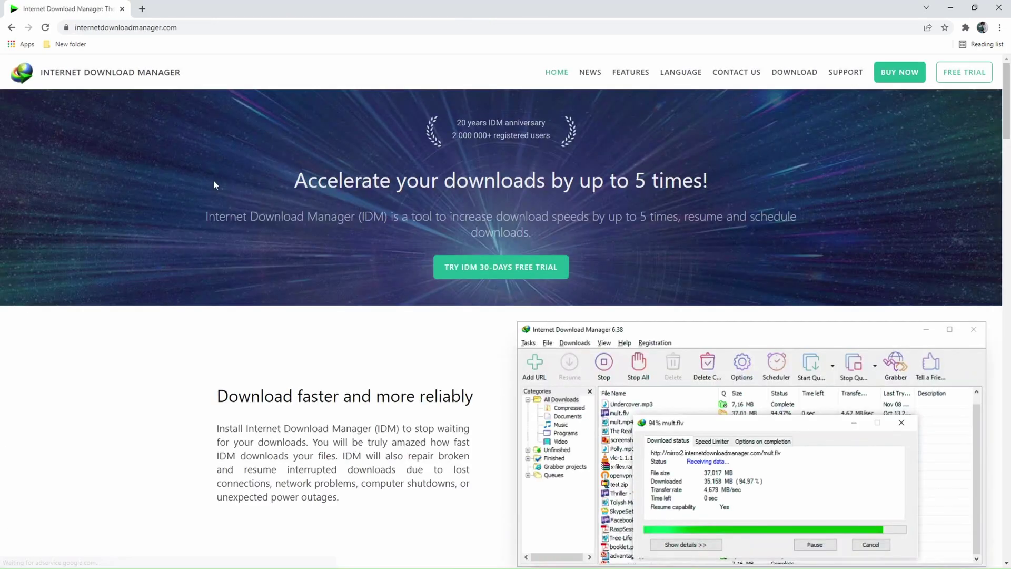
pyautogui.click(476, 268)
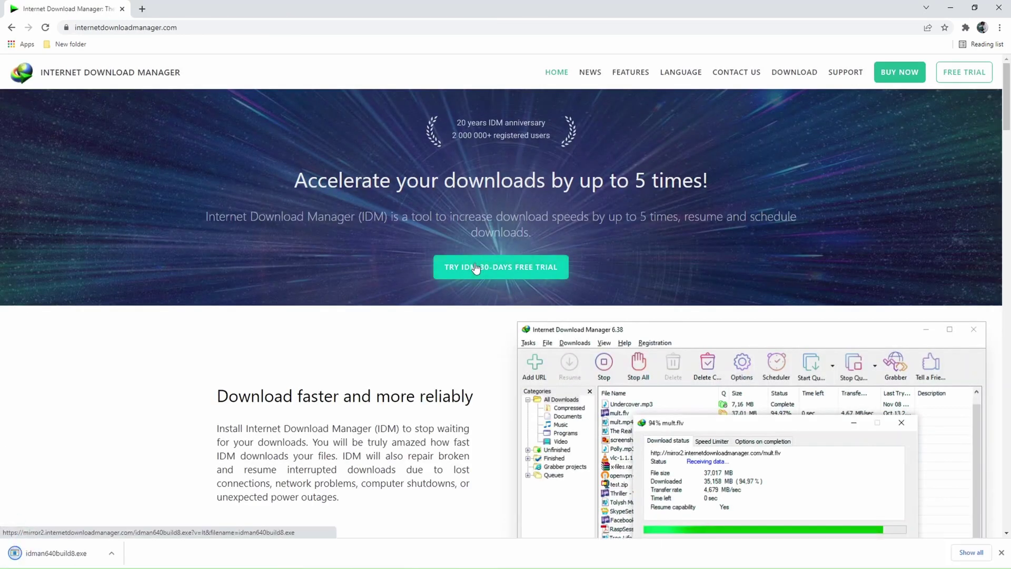
pyautogui.click(113, 552)
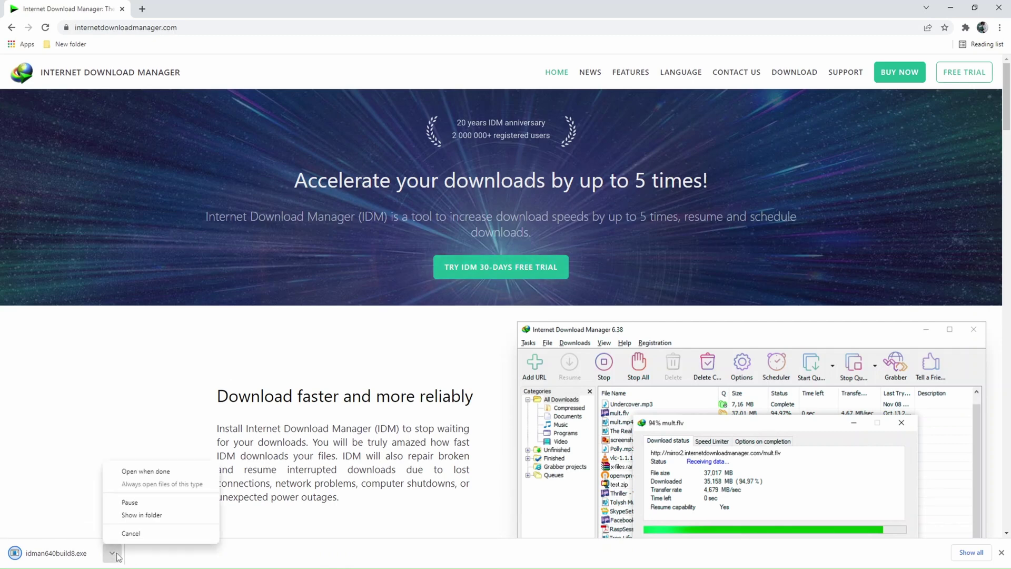
# Install IDM with the license accepted and the default location, then enable the IDM Integration Module extension.
pyautogui.click(153, 473)
pyautogui.click(544, 366)
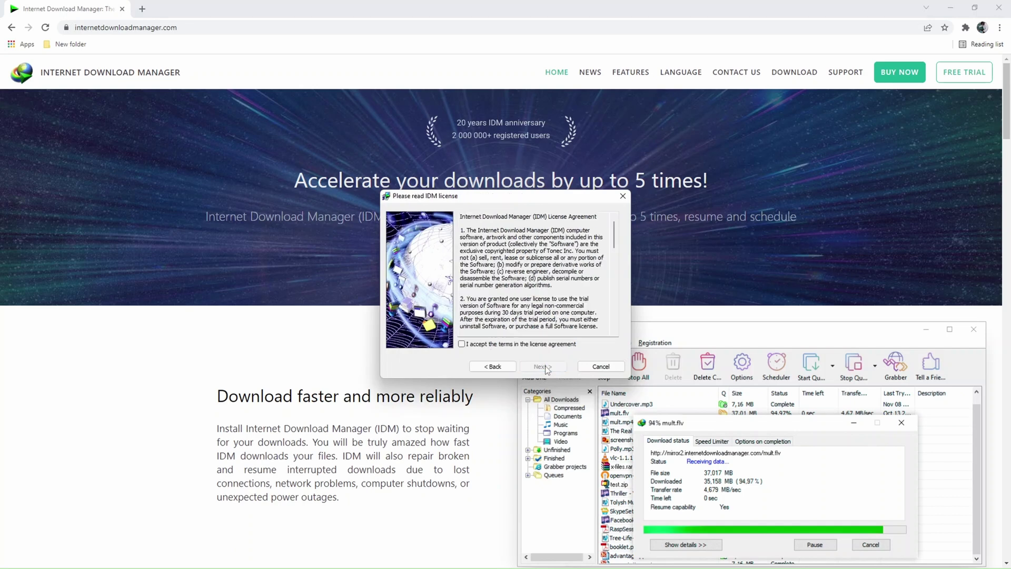
pyautogui.click(521, 345)
pyautogui.click(542, 367)
pyautogui.click(543, 367)
pyautogui.click(543, 366)
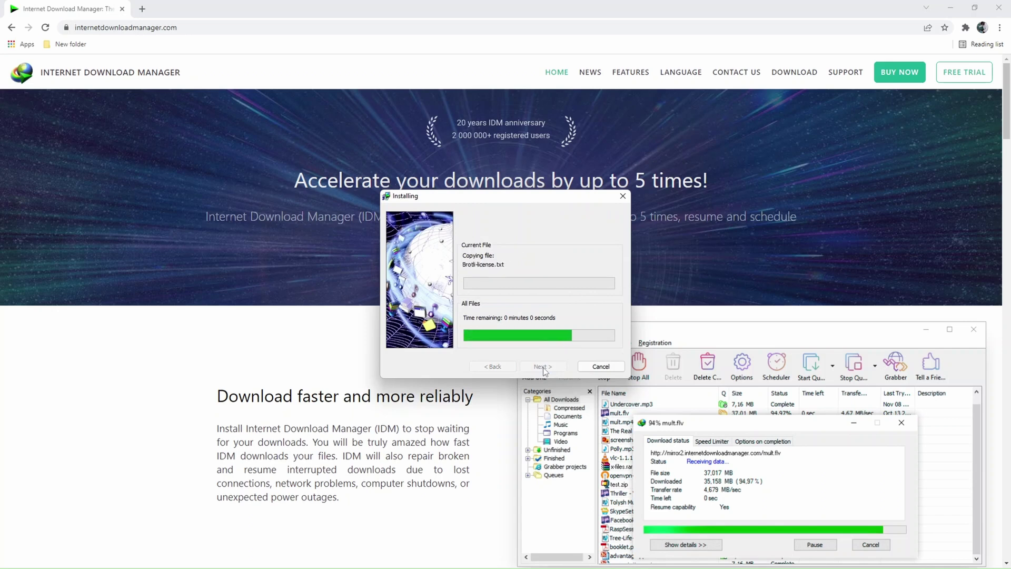
pyautogui.click(551, 367)
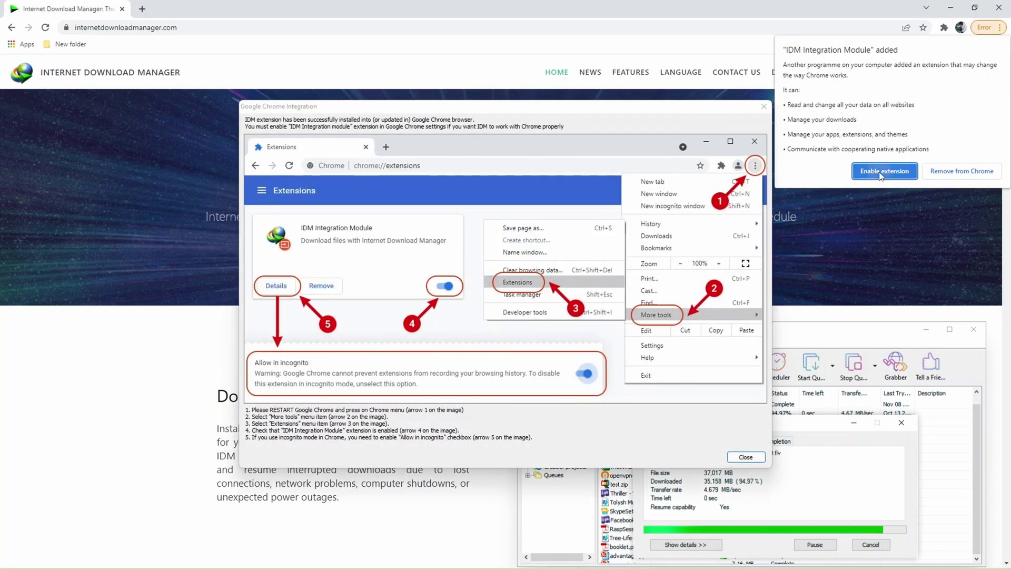
pyautogui.click(861, 170)
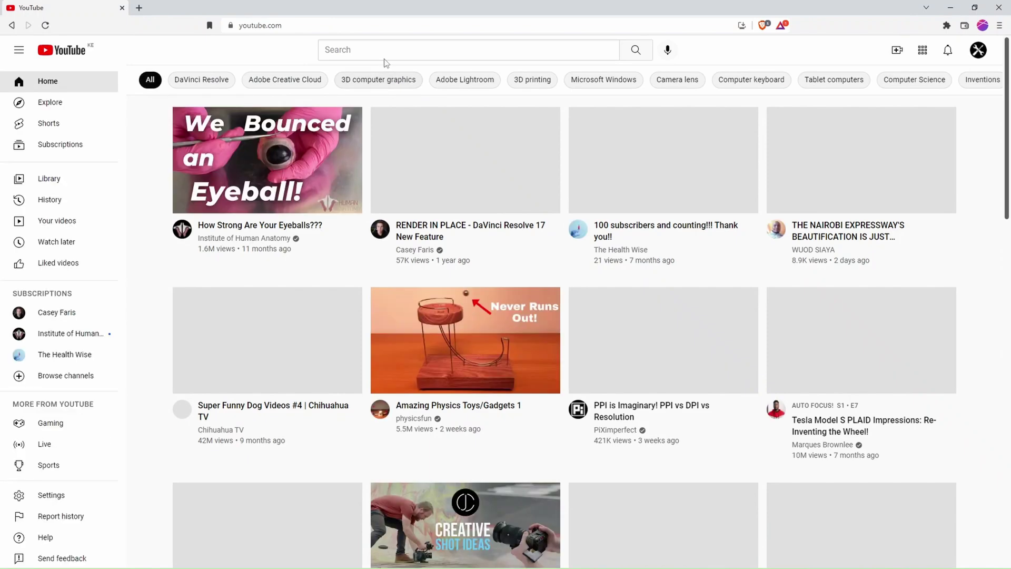
# Search YouTube for 'royalty free' and open the royalty-free travel pop music video.
pyautogui.click(383, 52)
pyautogui.write('royalty')
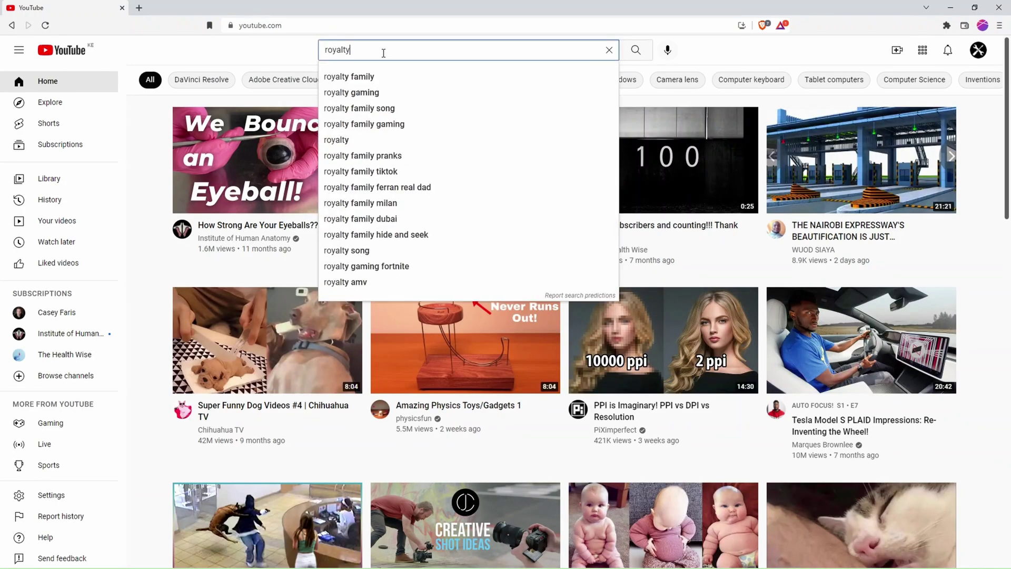
pyautogui.write(' free')
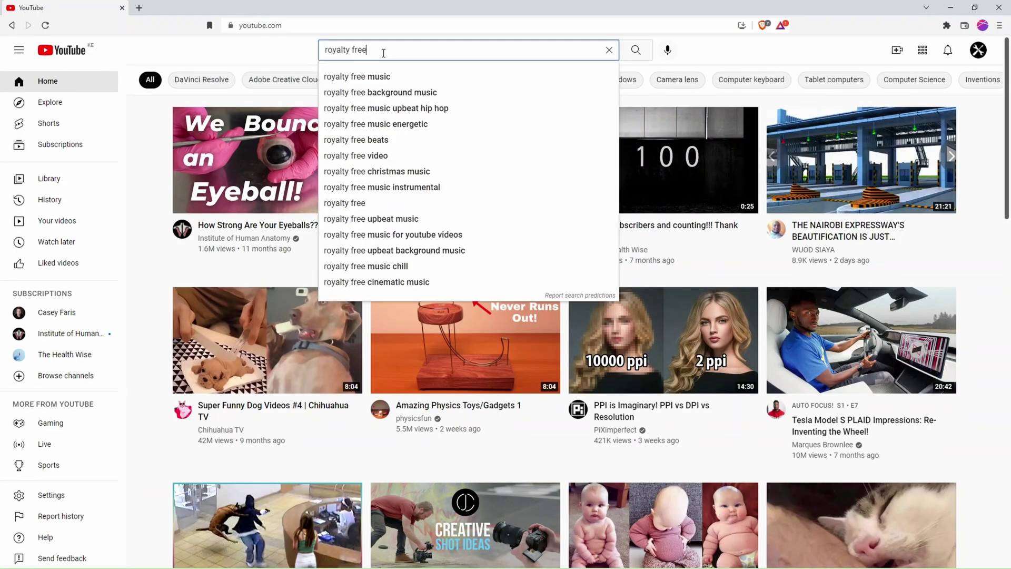
pyautogui.click(395, 158)
pyautogui.scroll(-7, 340, 415)
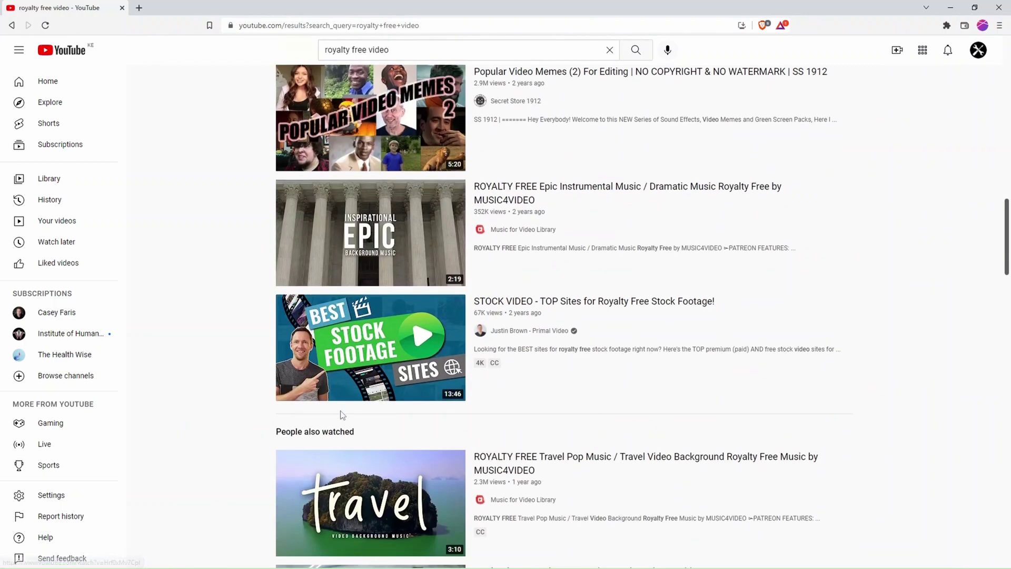
pyautogui.scroll(-3, 340, 414)
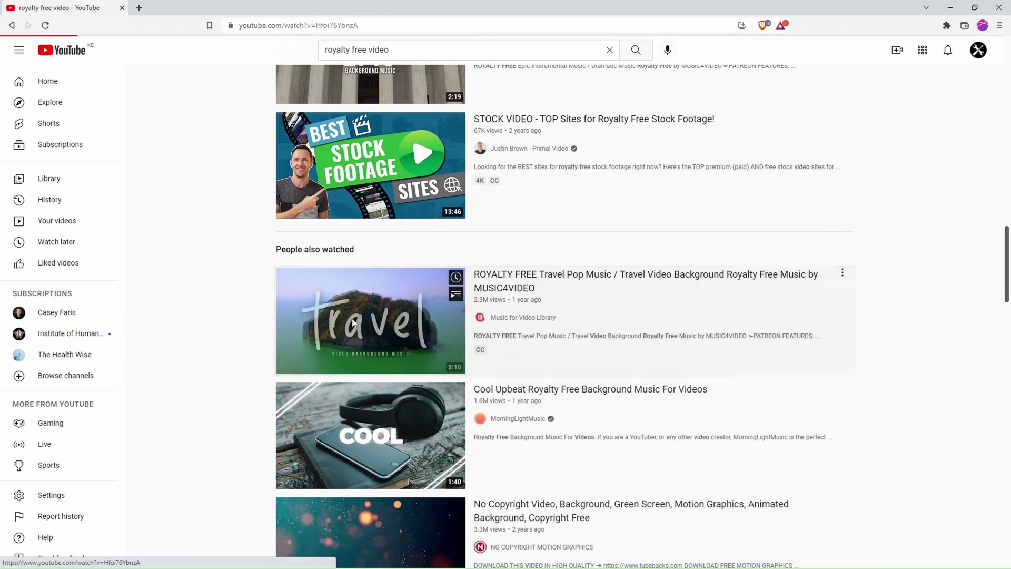
pyautogui.click(352, 315)
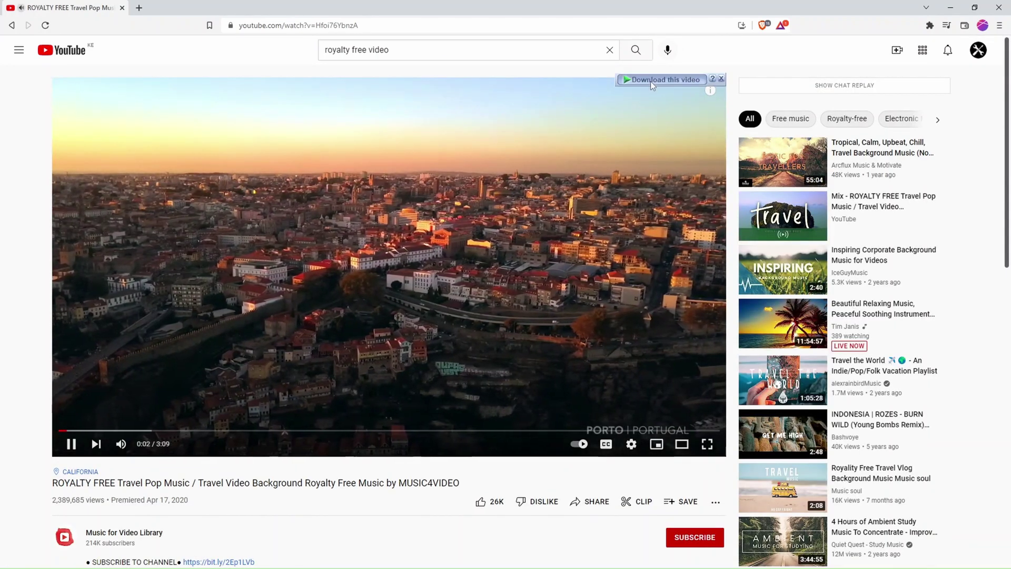
# Download the video as MP4 through IDM and open the downloaded file.
pyautogui.moveTo(650, 81)
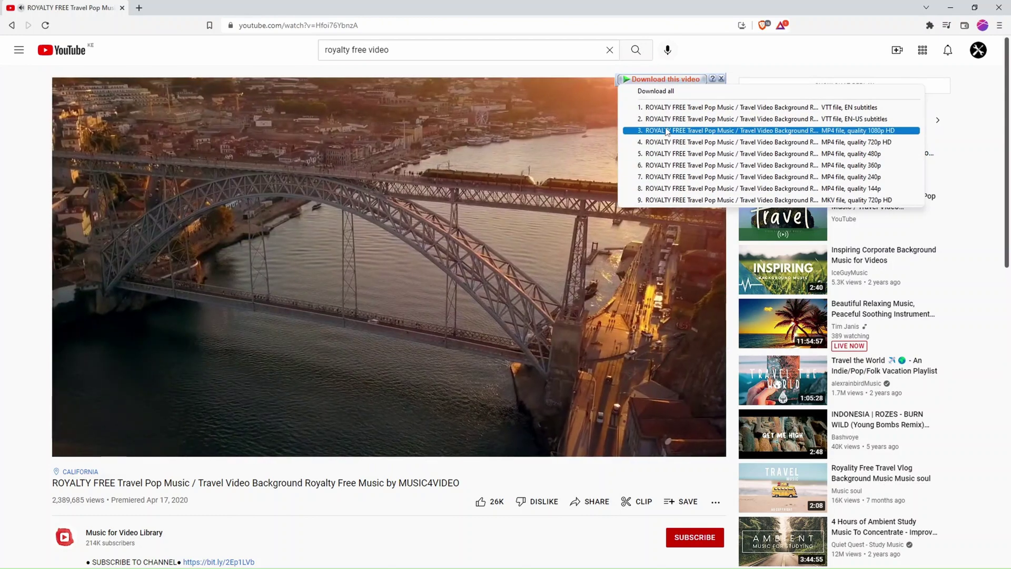
pyautogui.click(667, 131)
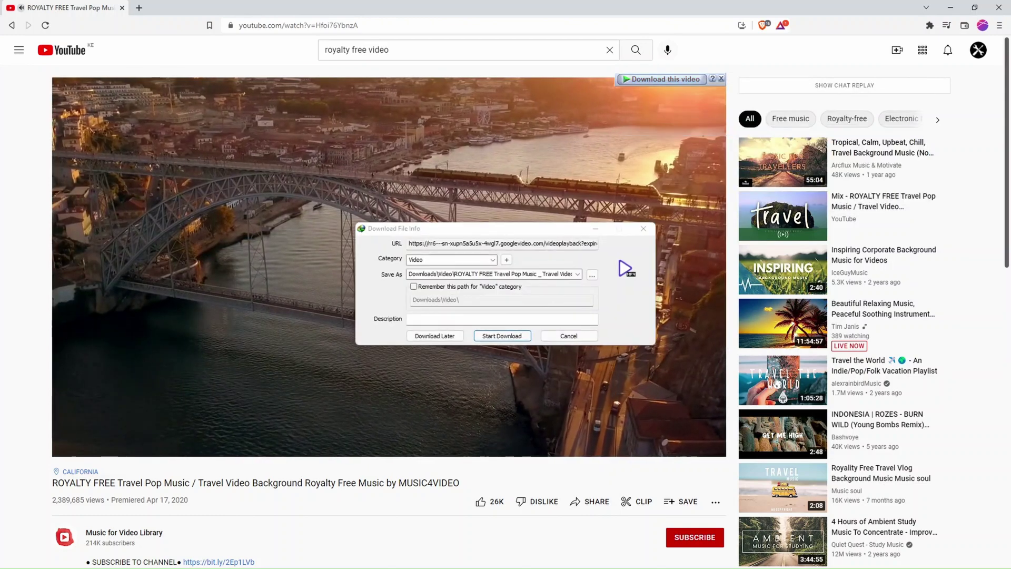
pyautogui.click(502, 335)
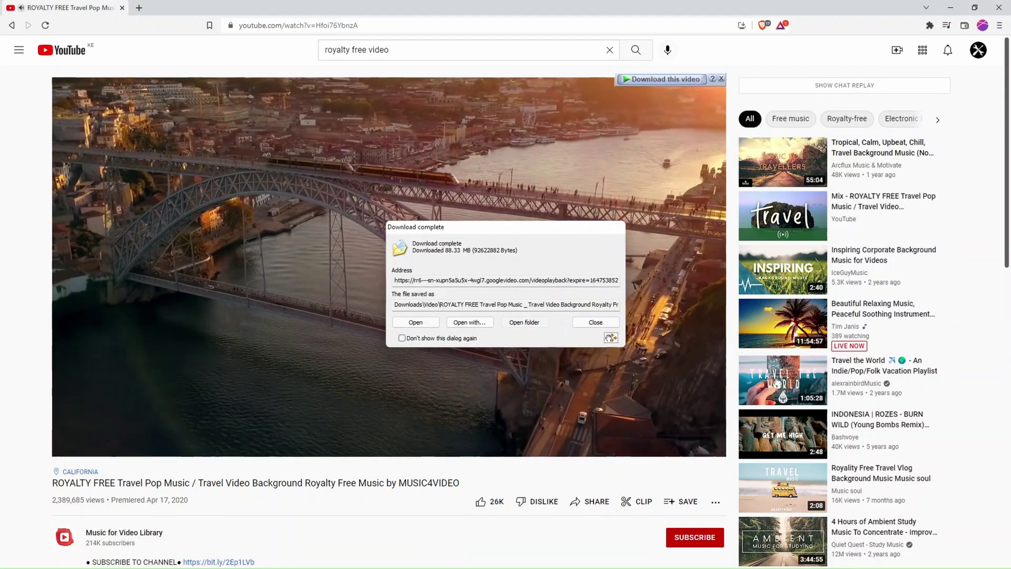
pyautogui.click(522, 321)
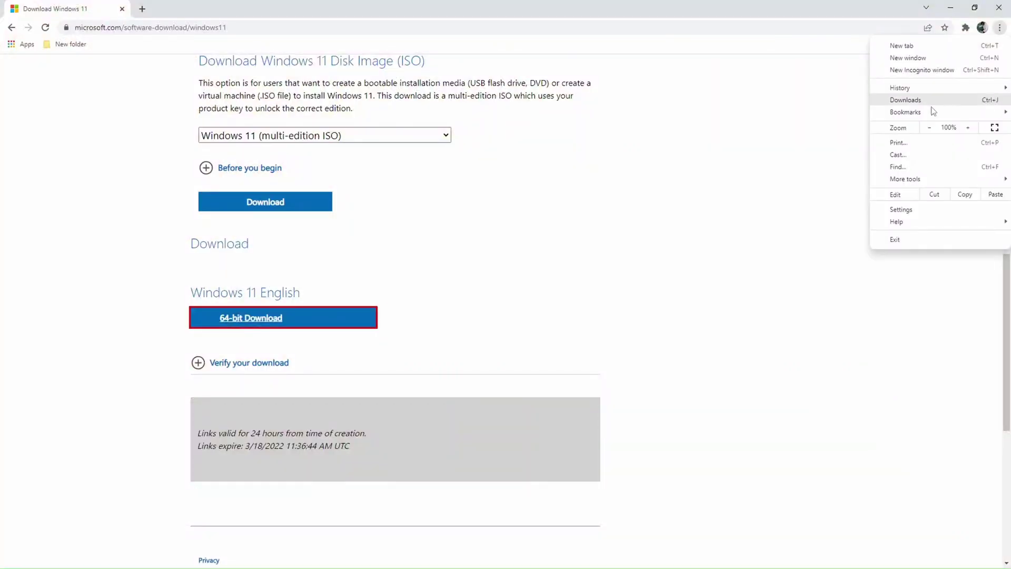
# Check Chrome's Extensions page, then return to the Windows 11 download tab.
pyautogui.moveTo(905, 179)
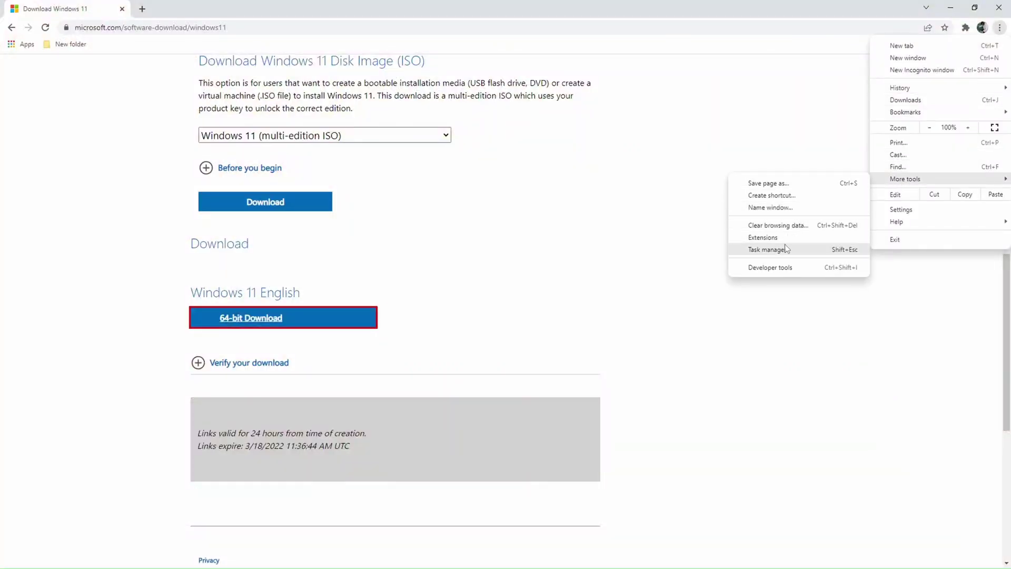
pyautogui.click(763, 238)
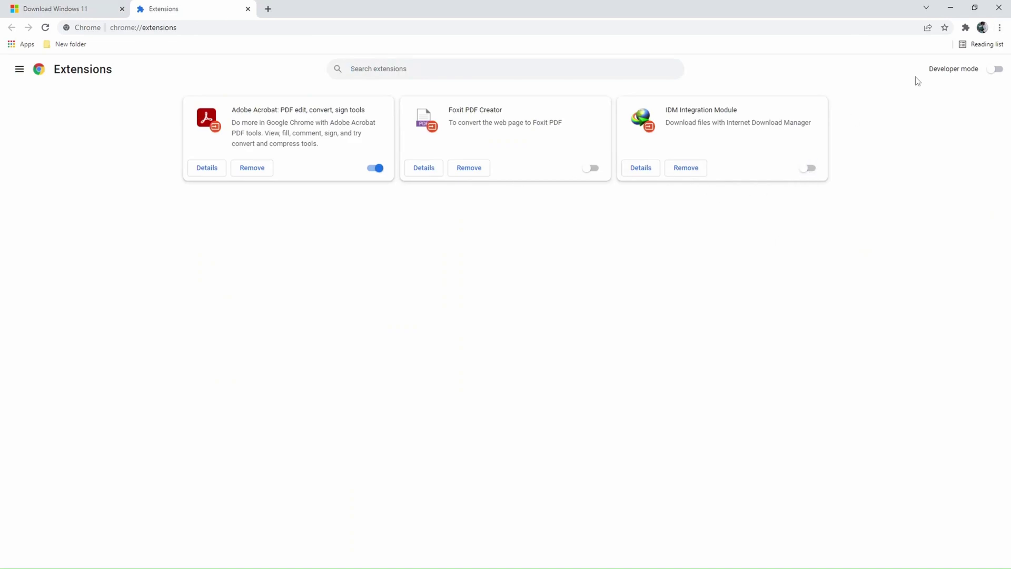
pyautogui.click(71, 9)
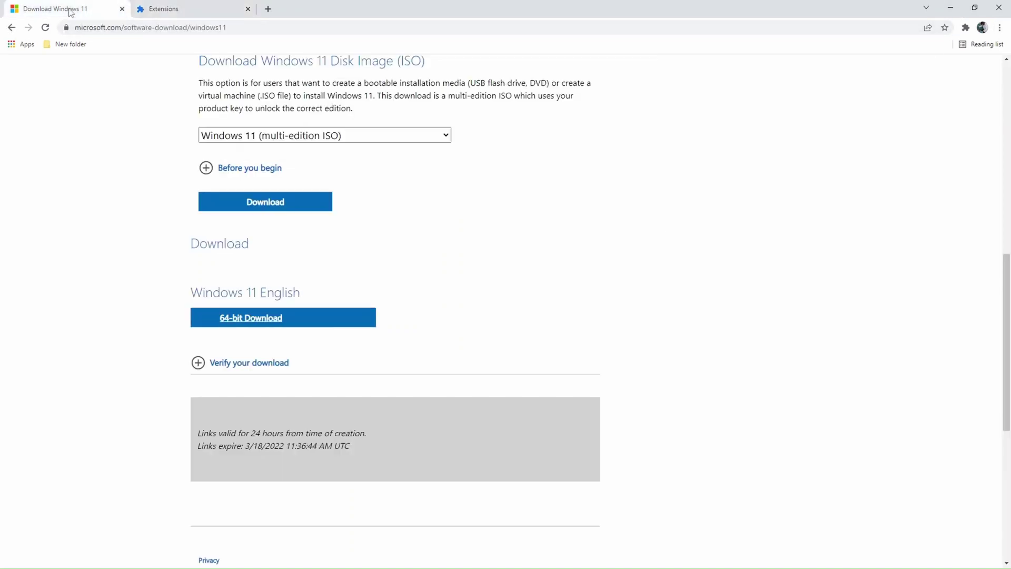
# Download the 64-bit Windows 11 ISO in Chrome and view it on the Downloads page.
pyautogui.scroll(-3, 289, 211)
pyautogui.click(289, 138)
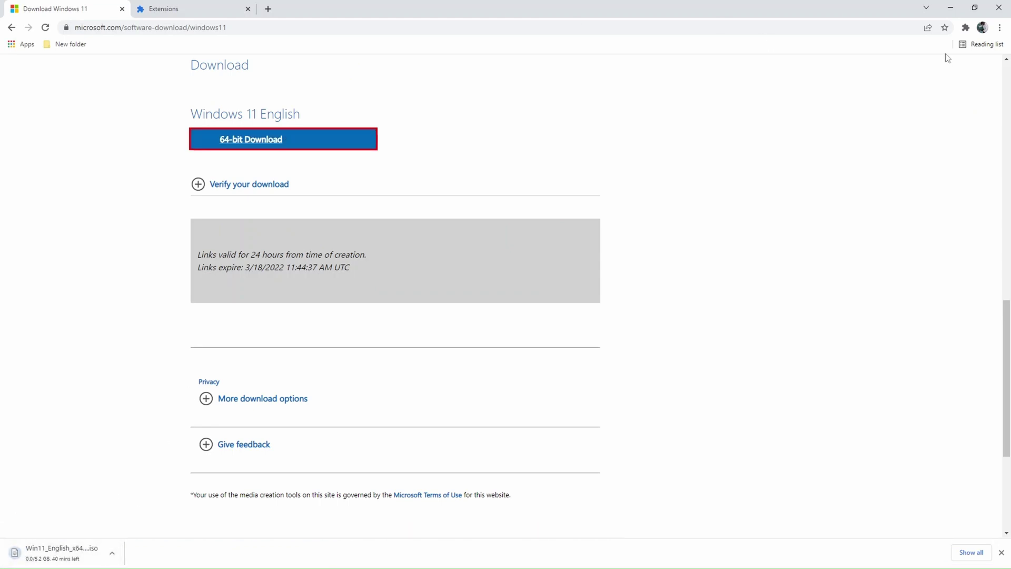
pyautogui.click(1000, 28)
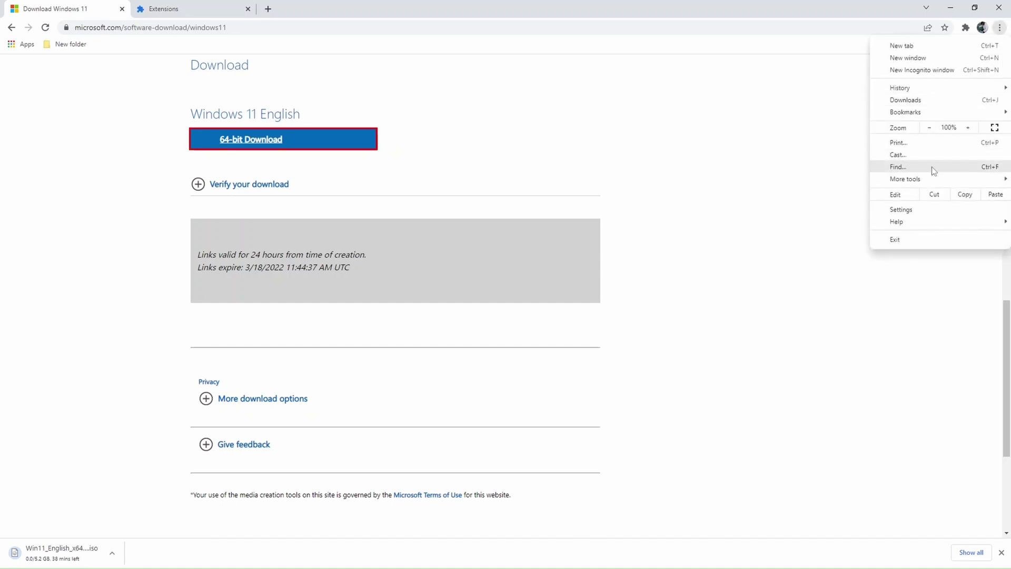
pyautogui.click(941, 106)
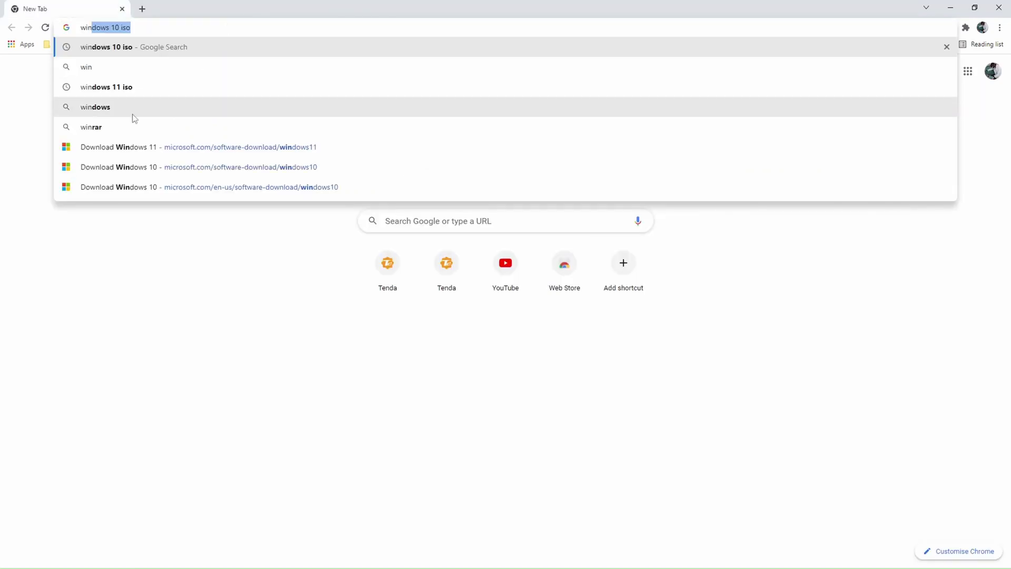
# On the Download Windows 11 page, select and confirm Windows 11 (multi-edition ISO).
pyautogui.click(337, 143)
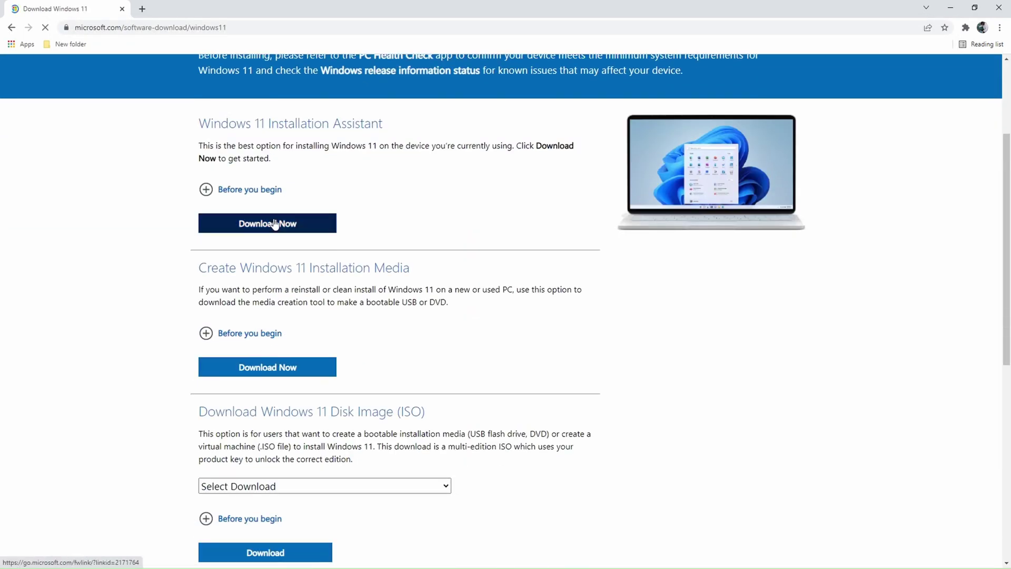
pyautogui.scroll(-5, 274, 315)
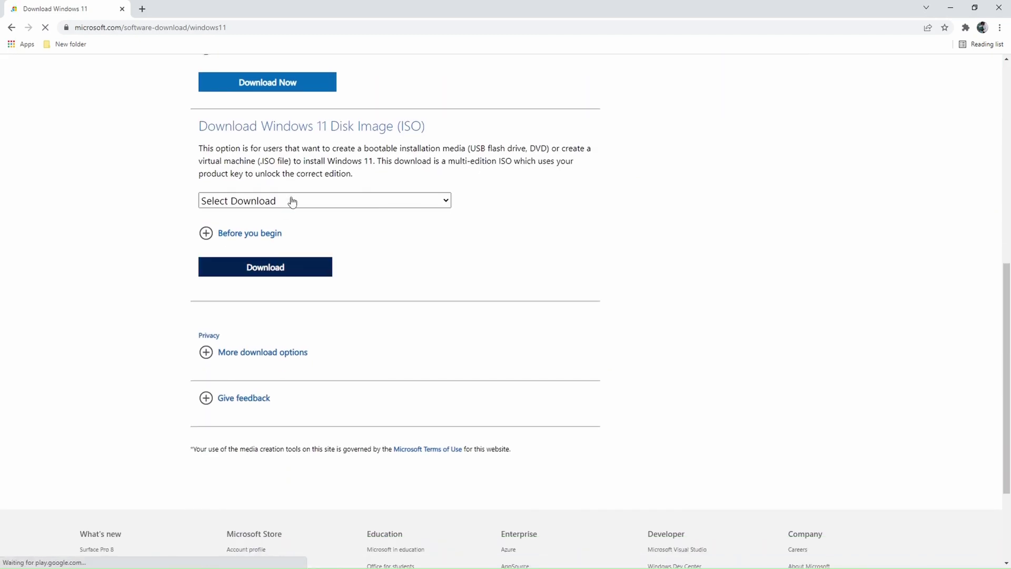
pyautogui.click(298, 201)
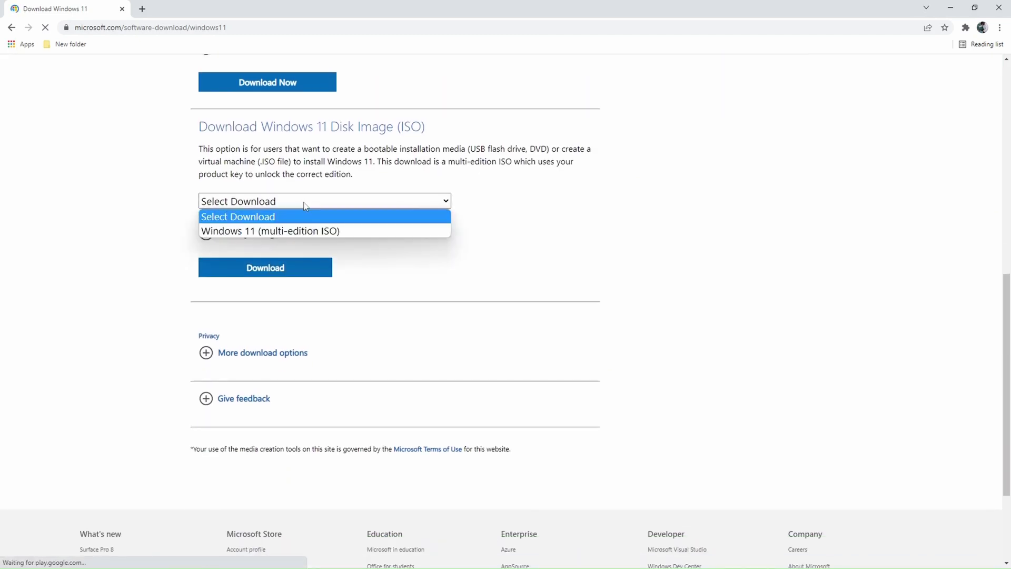
pyautogui.click(296, 229)
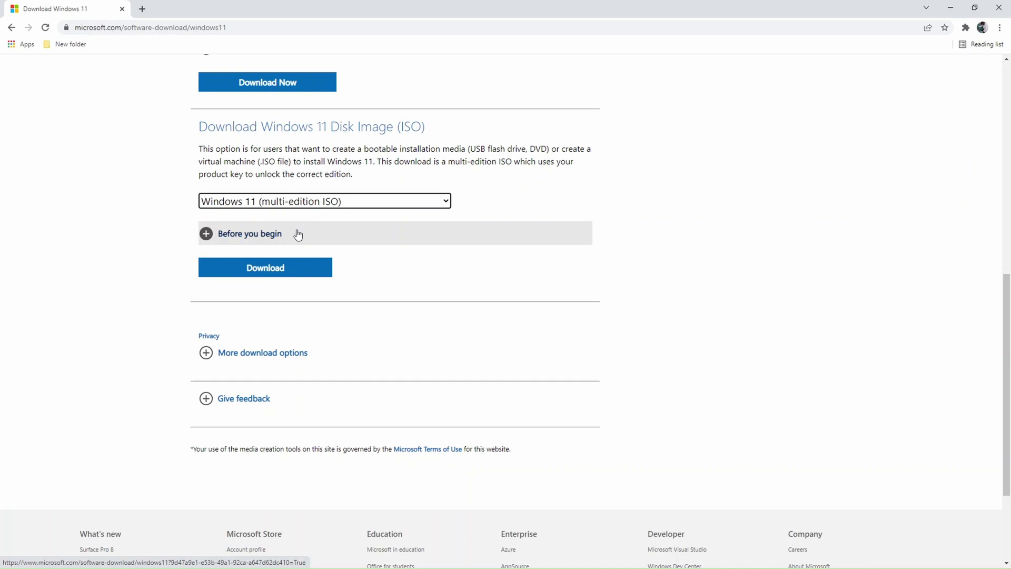
pyautogui.click(275, 268)
# Choose English as the product language and confirm it.
pyautogui.scroll(-3, 279, 268)
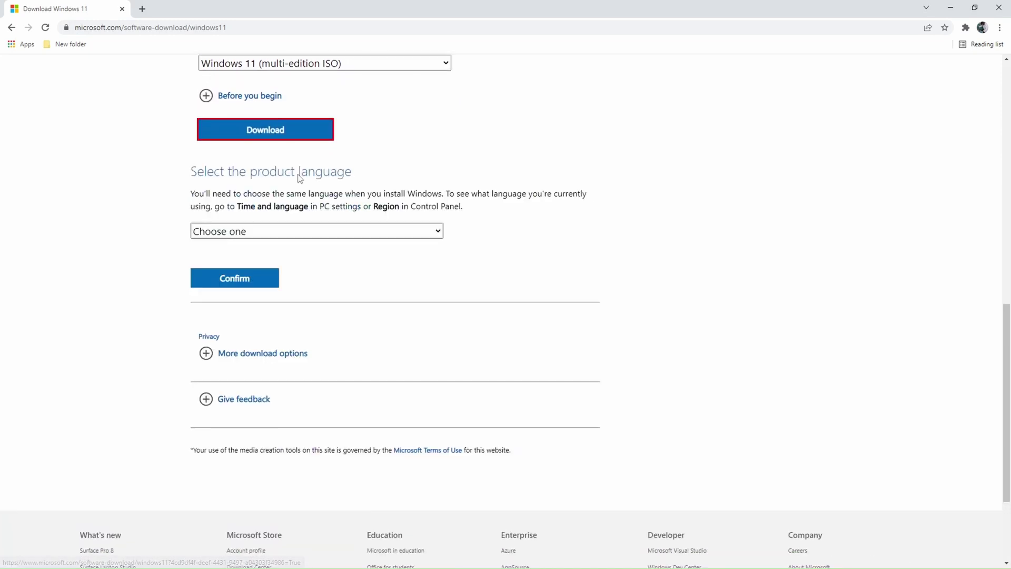
pyautogui.click(288, 235)
pyautogui.press('e')
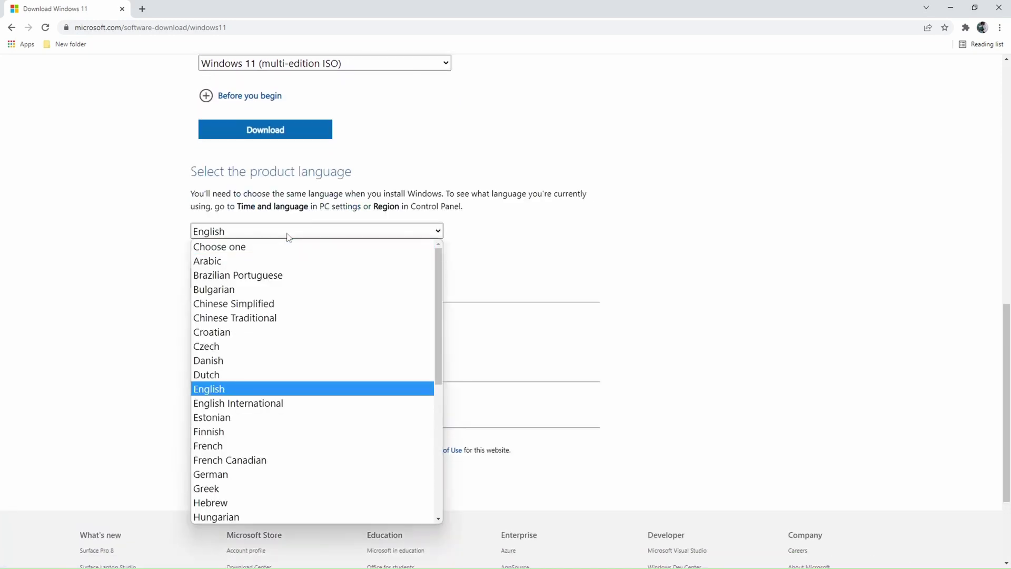
pyautogui.click(253, 389)
pyautogui.click(246, 288)
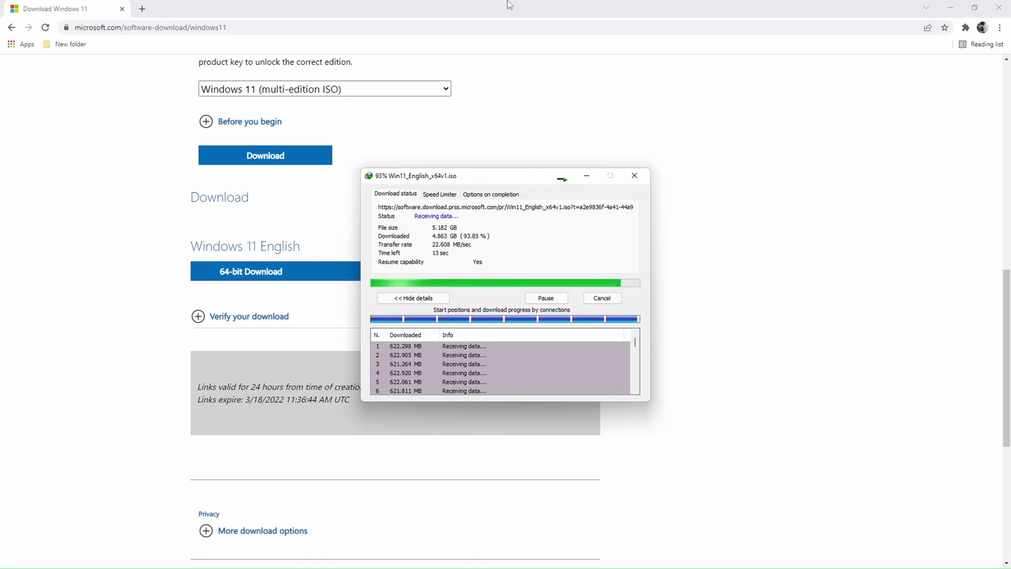
# Launch Internet Download Manager from a 'dow' Start menu search and close the download-complete notice.
pyautogui.press('super')
pyautogui.write('do')
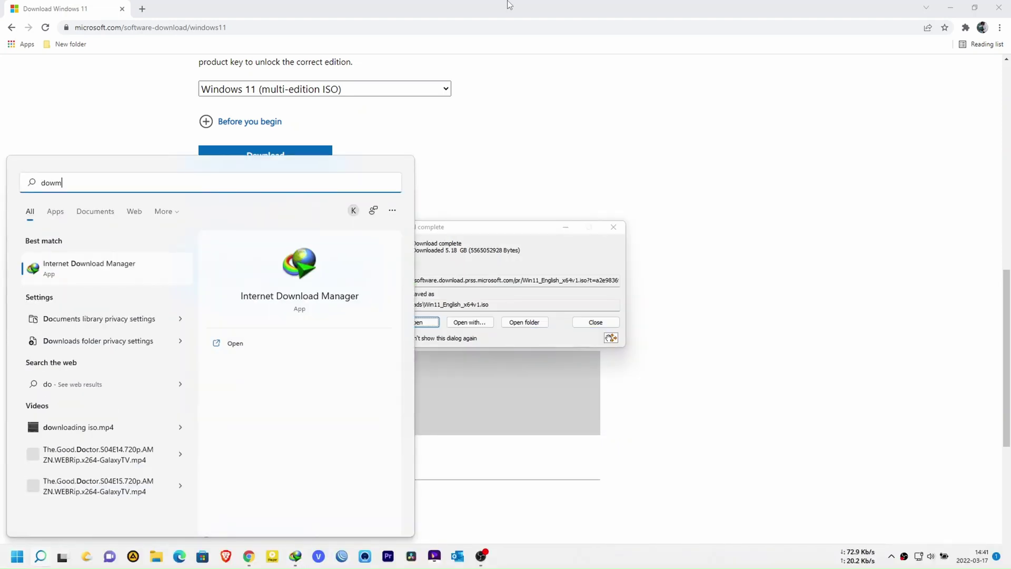
pyautogui.write('wm')
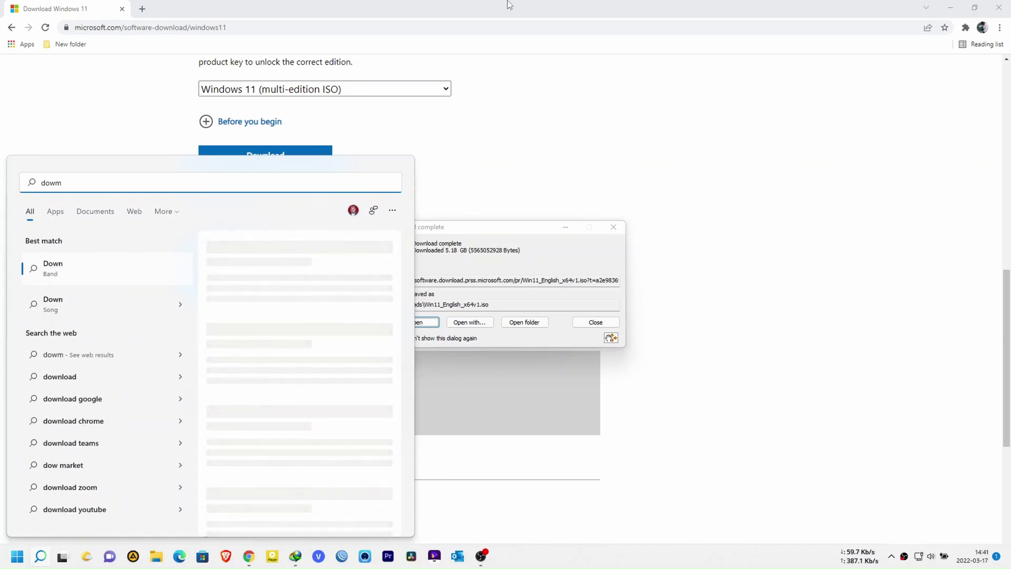
pyautogui.press('BackSpace')
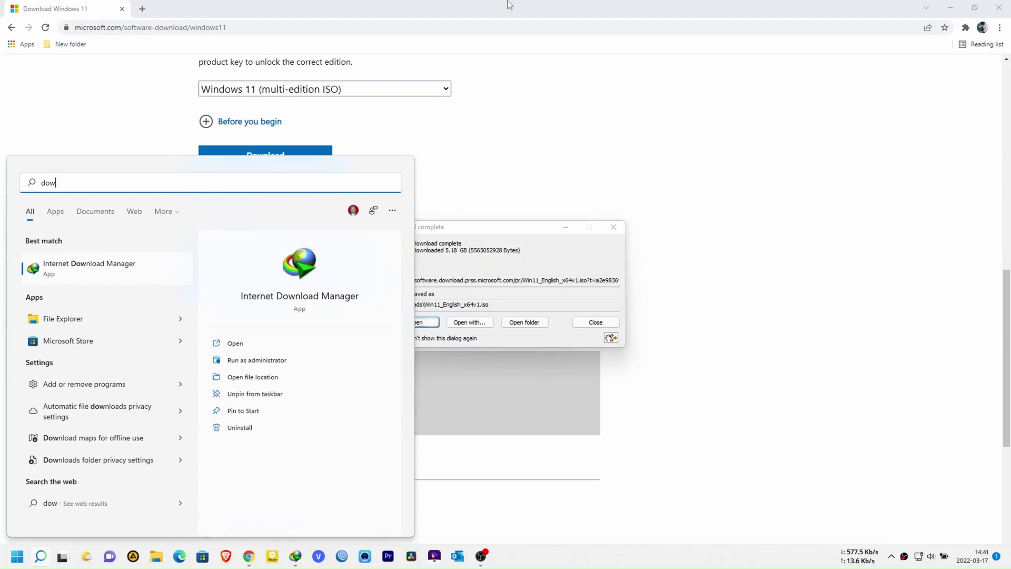
pyautogui.click(290, 304)
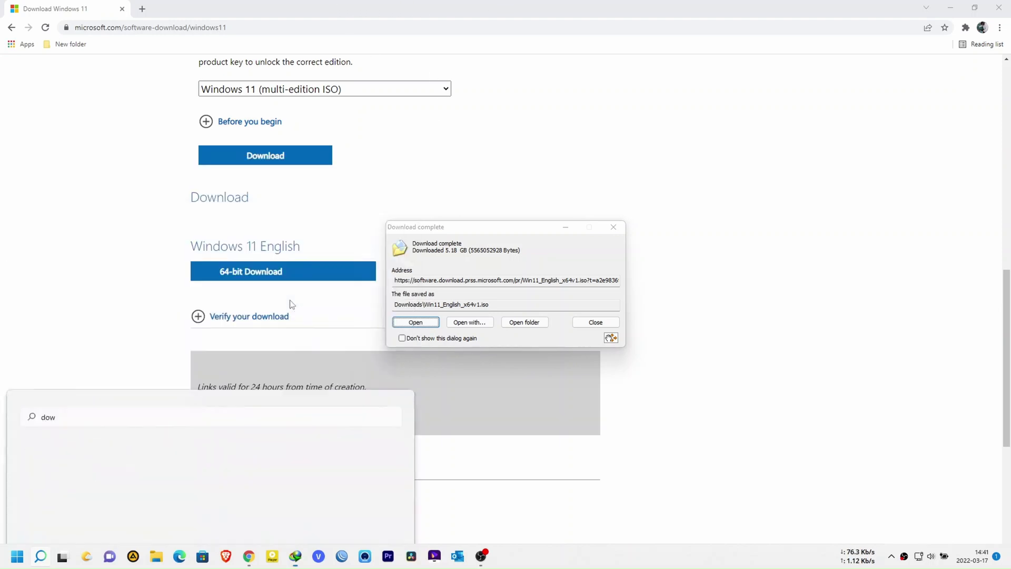
pyautogui.click(595, 323)
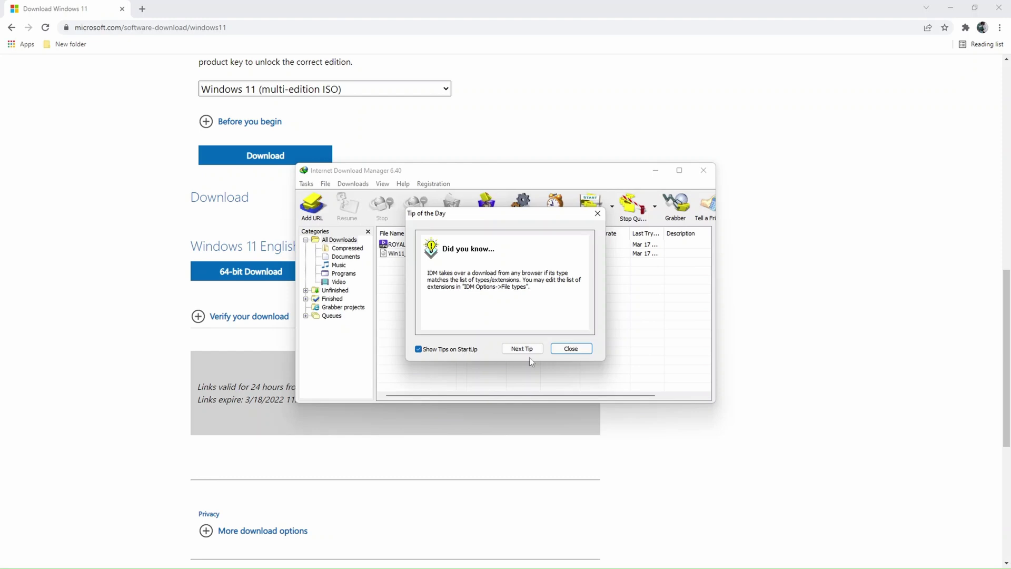
# In IDM's Connection options, choose High speed with a default maximum of 32 connections, accepting the warning.
pyautogui.click(570, 348)
pyautogui.click(515, 210)
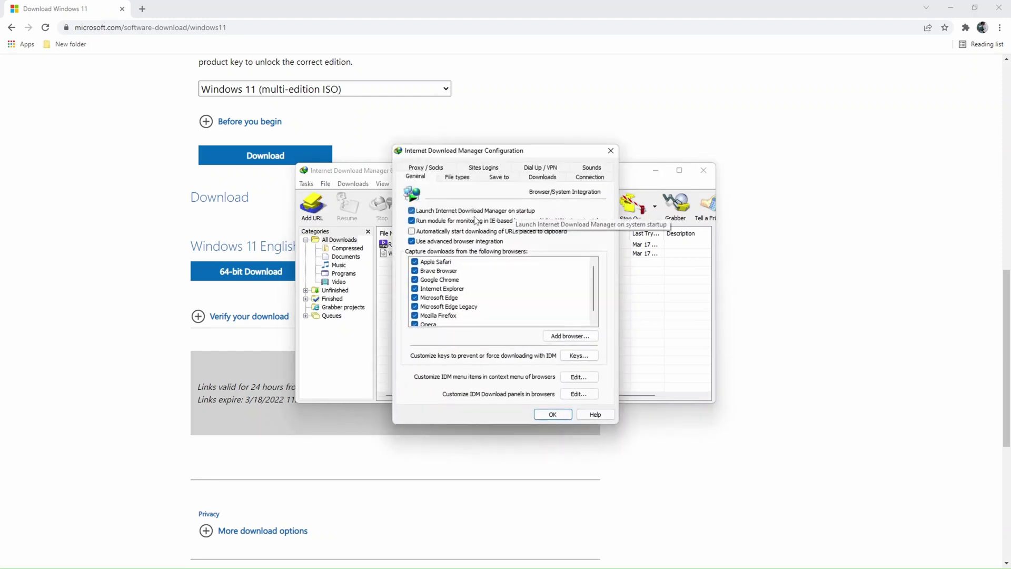
pyautogui.click(580, 180)
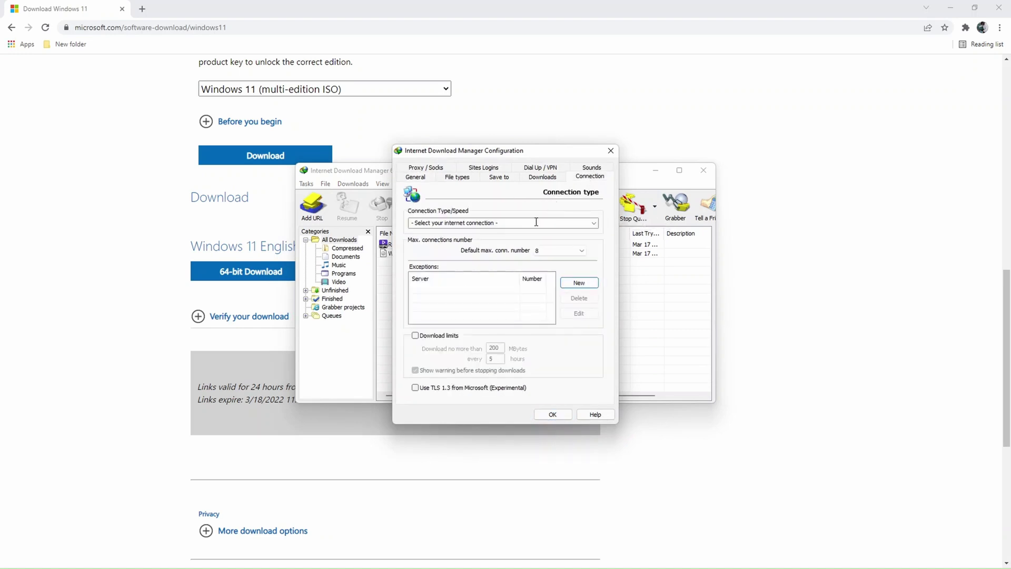
pyautogui.click(594, 226)
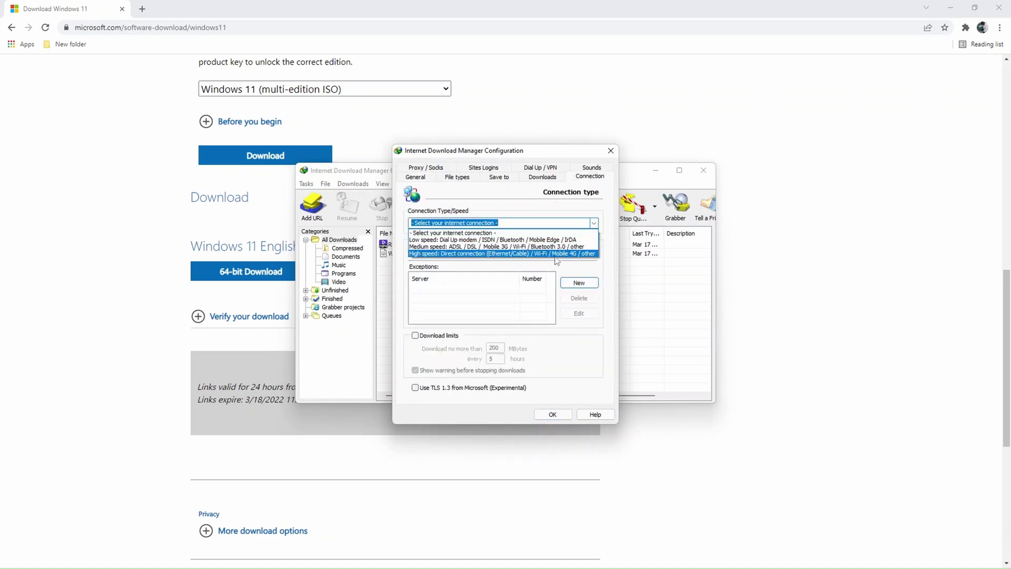
pyautogui.press('Escape')
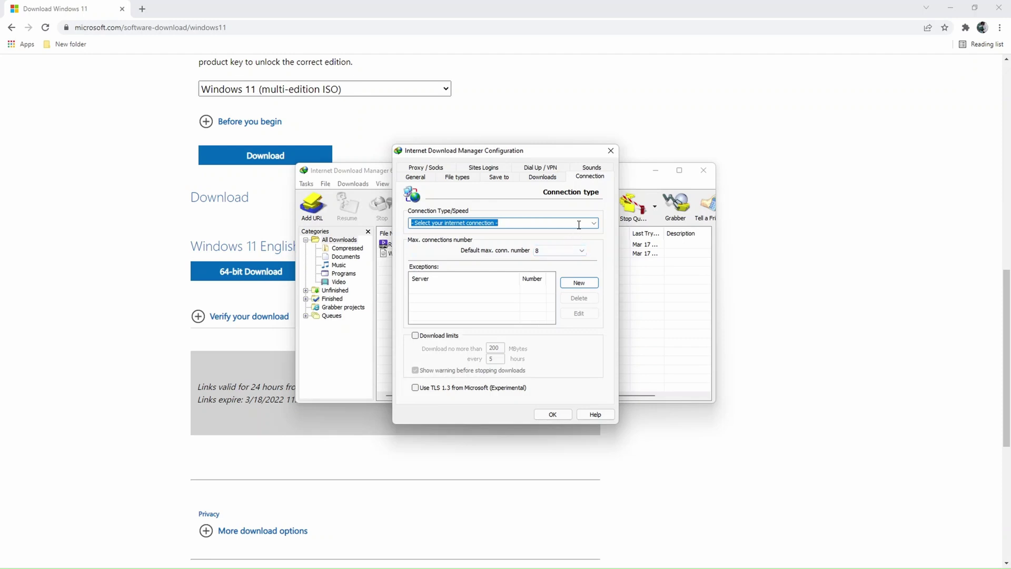
pyautogui.click(595, 223)
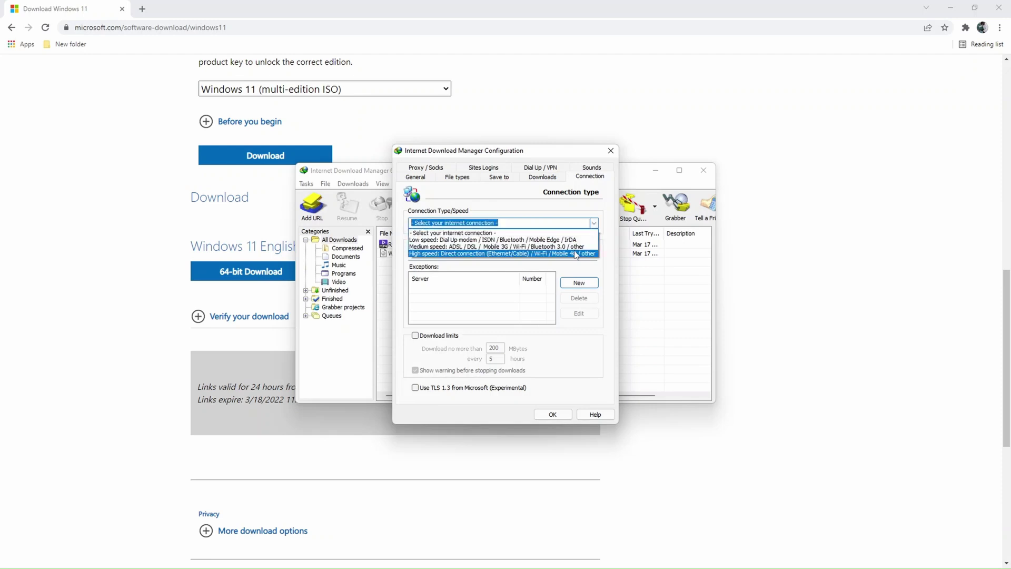
pyautogui.click(576, 254)
pyautogui.click(579, 255)
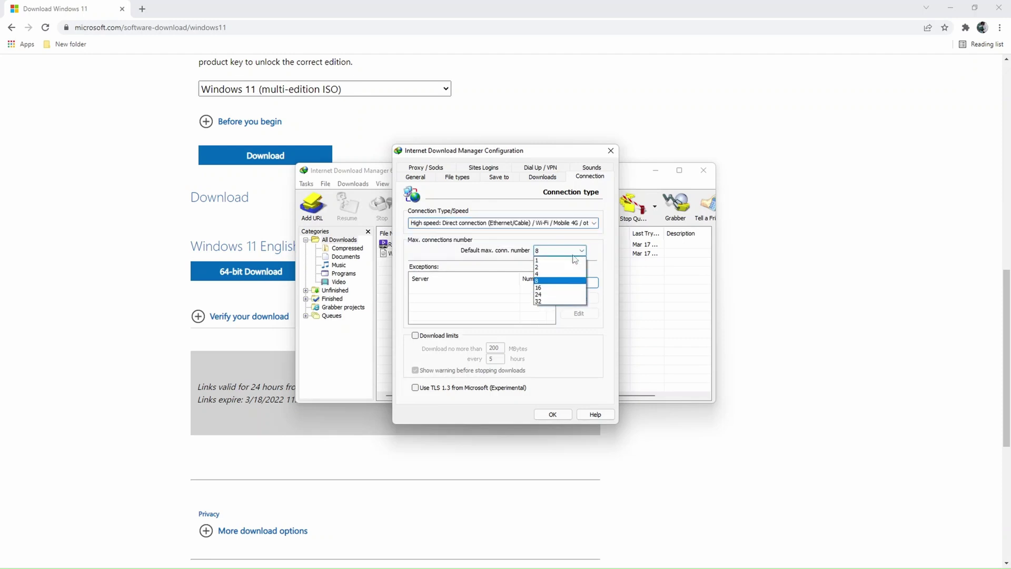
pyautogui.click(551, 303)
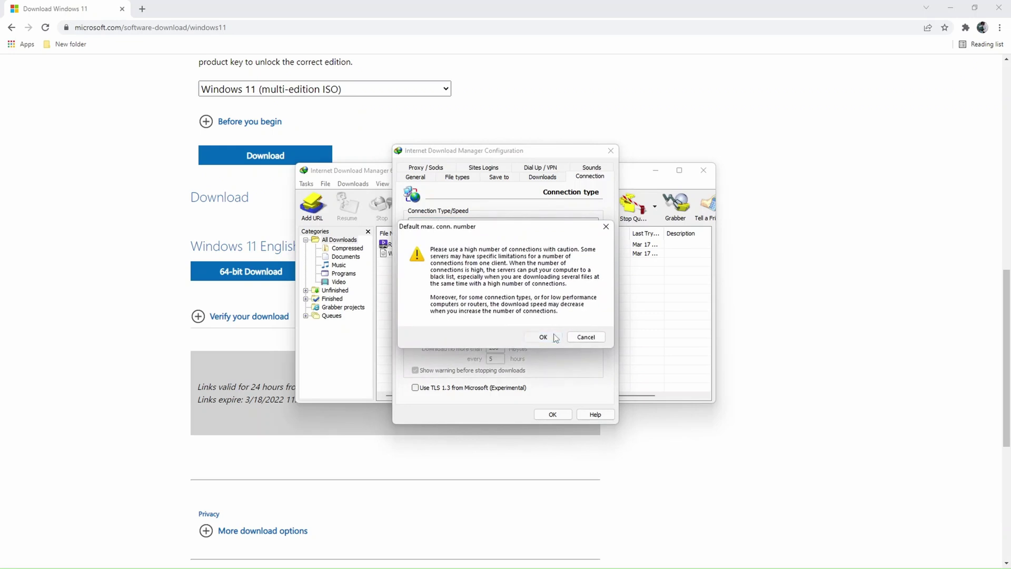
pyautogui.click(557, 336)
# Save the connection settings, close IDM, and select the Windows 11 ISO in Downloads in File Explorer.
pyautogui.click(551, 415)
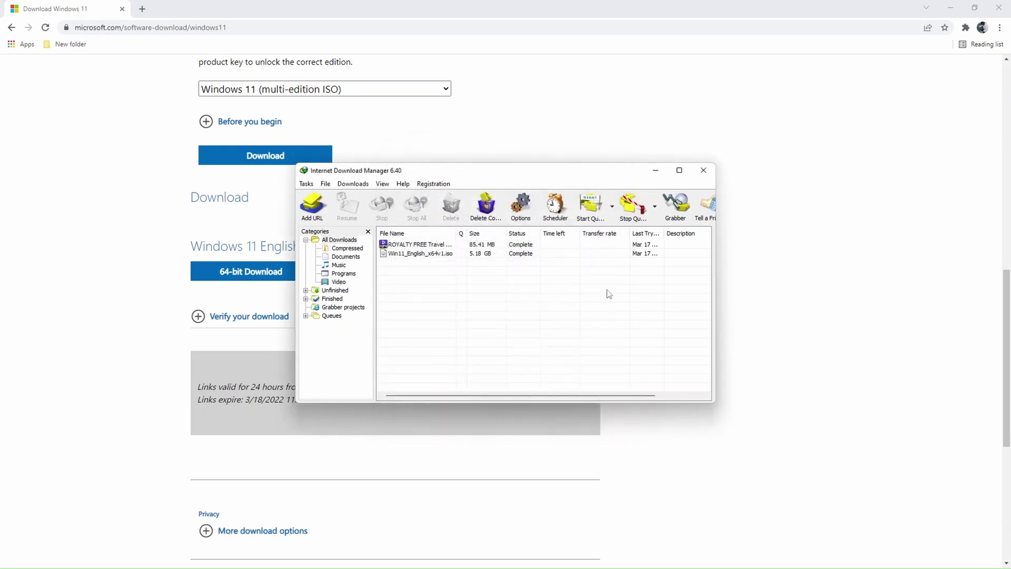
pyautogui.click(703, 170)
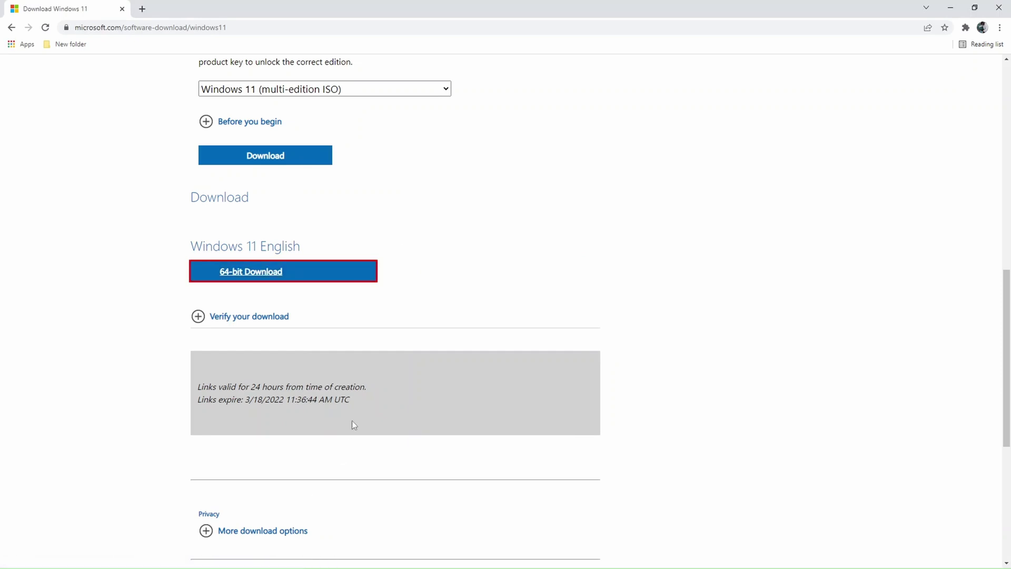
pyautogui.press('super+e')
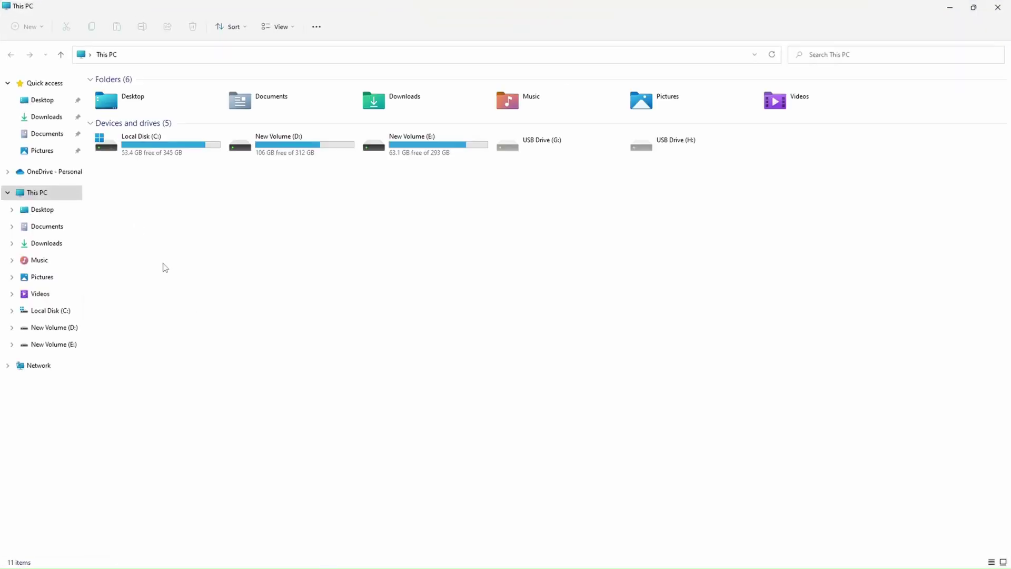
pyautogui.click(52, 119)
pyautogui.click(165, 96)
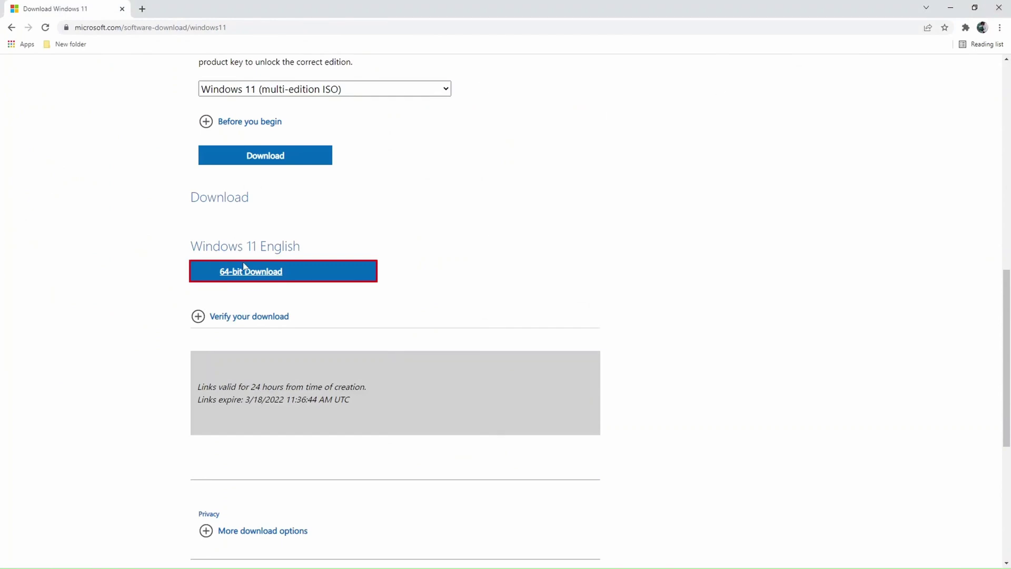
# Restart the 64-bit Windows 11 download, cancel the duplicate-download dialog, and open Windows search.
pyautogui.click(245, 270)
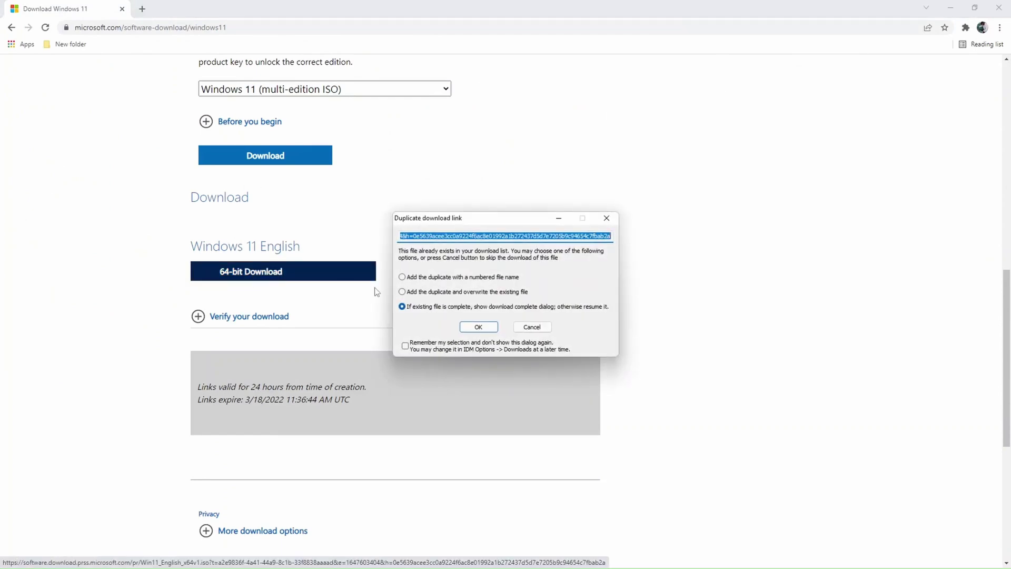
pyautogui.click(529, 326)
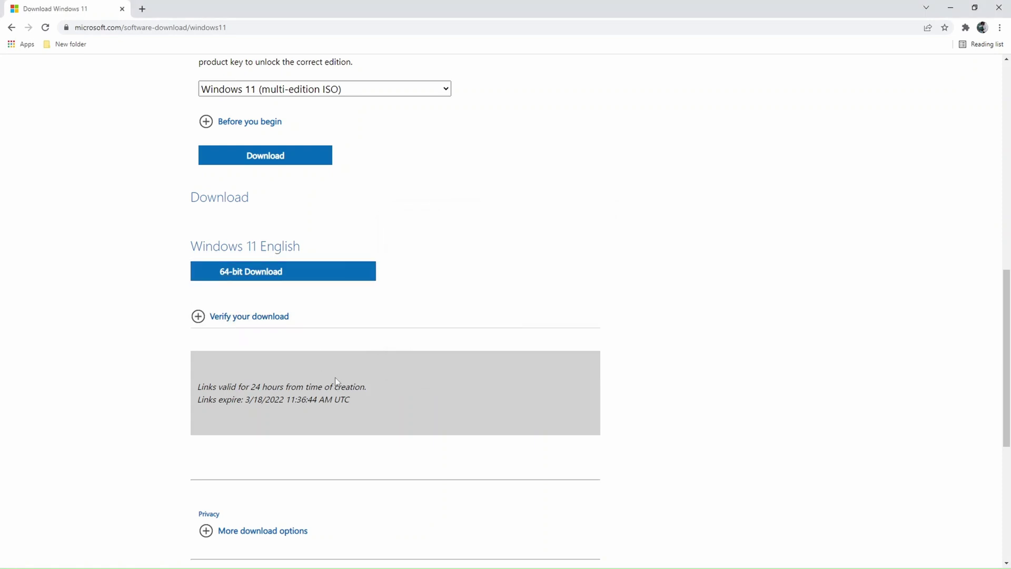
pyautogui.press('super')
# Delete all old entries in IDM, then re-download the 64-bit Win11_English_x64v1.iso into Downloads.
pyautogui.write('down')
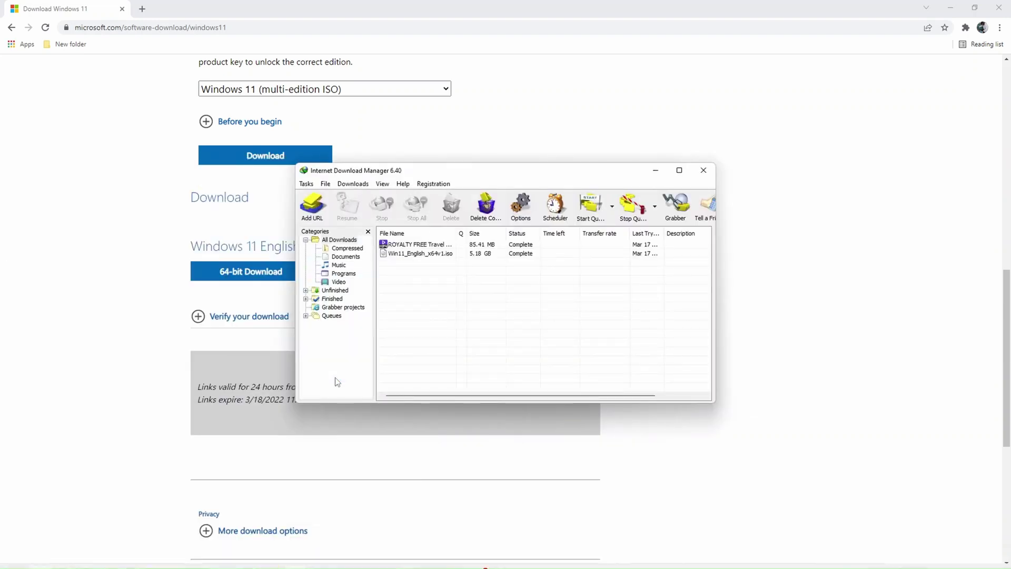
pyautogui.hotkey('ctrl', 'a')
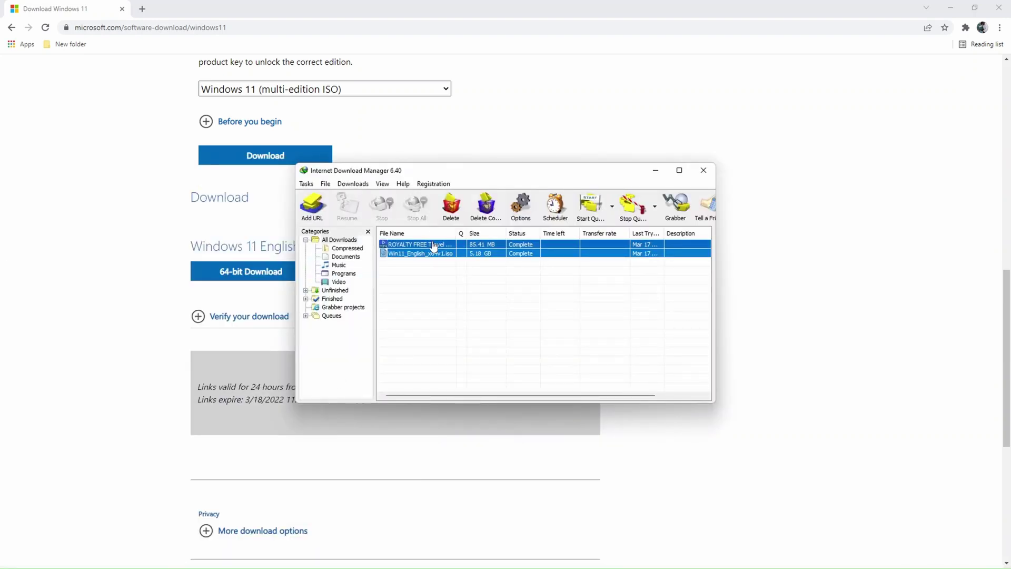
pyautogui.press('Delete')
pyautogui.press('Return')
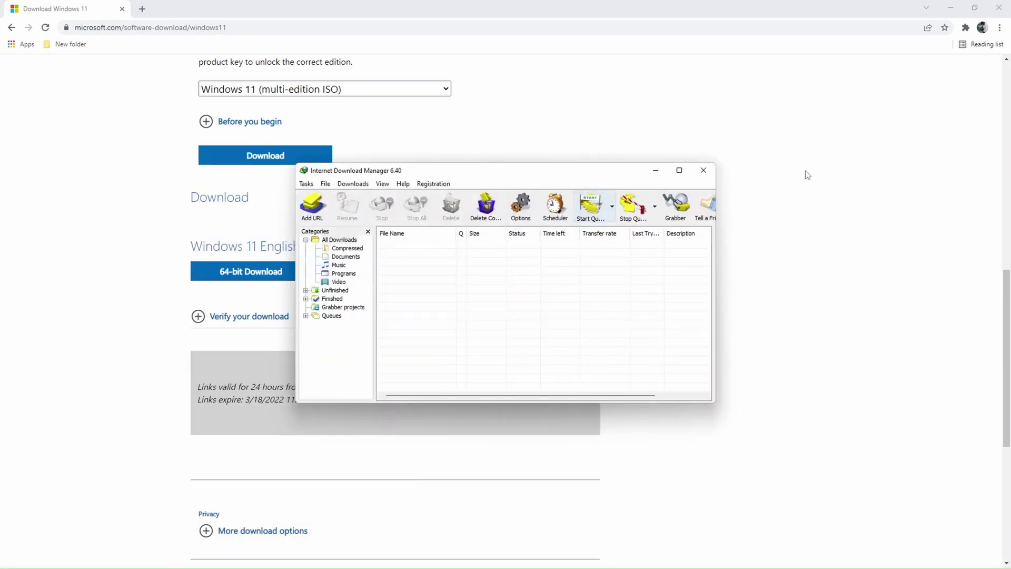
pyautogui.click(703, 170)
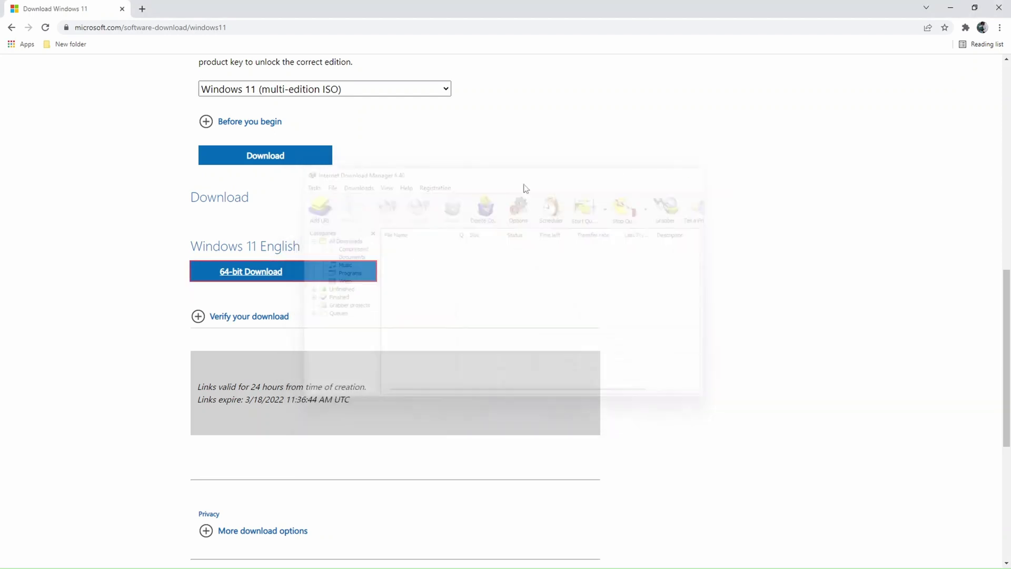
pyautogui.click(232, 278)
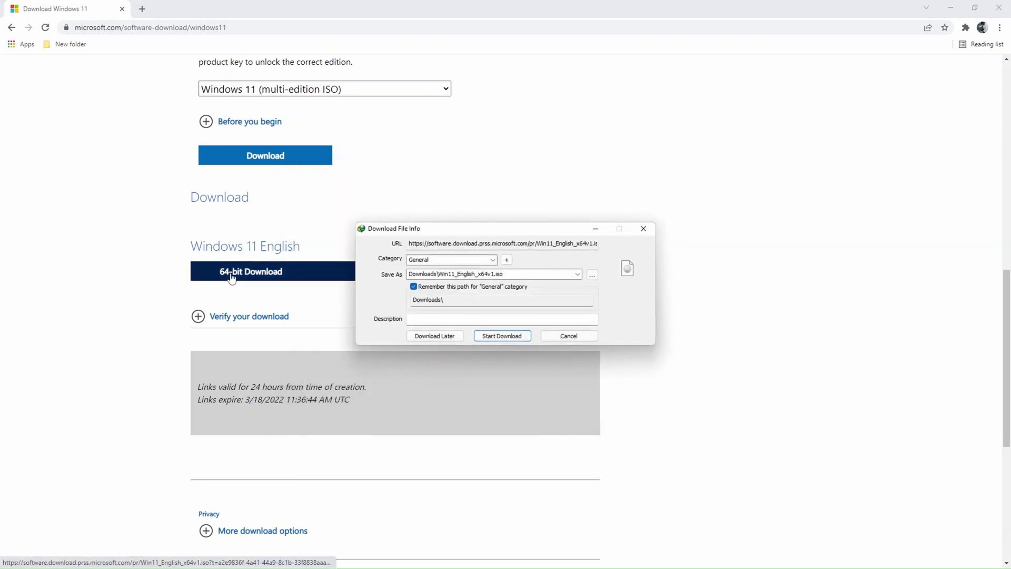
pyautogui.click(493, 337)
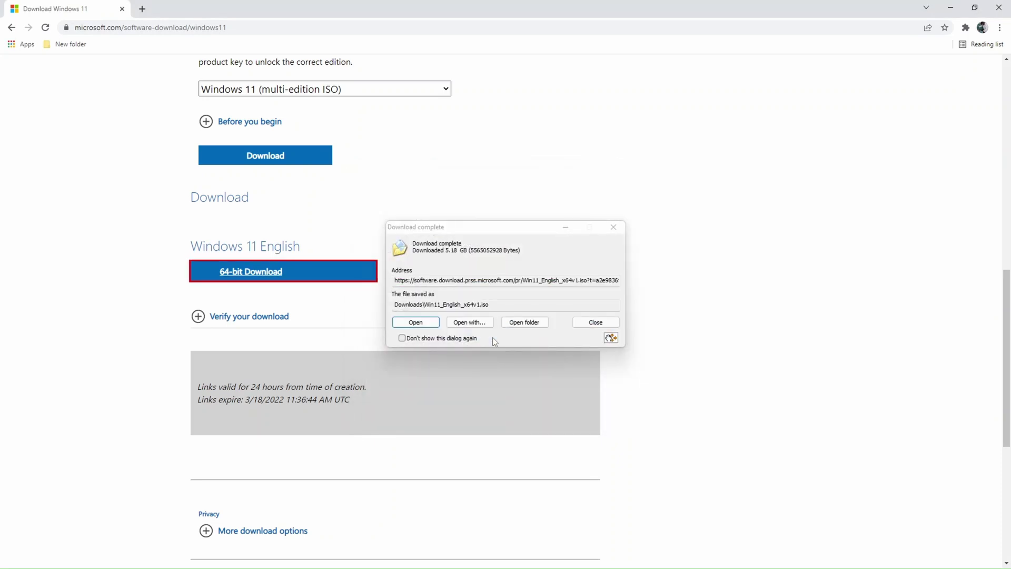
# Close the IDM download-complete notice and scroll back to the top of the Windows 11 download page.
pyautogui.click(591, 323)
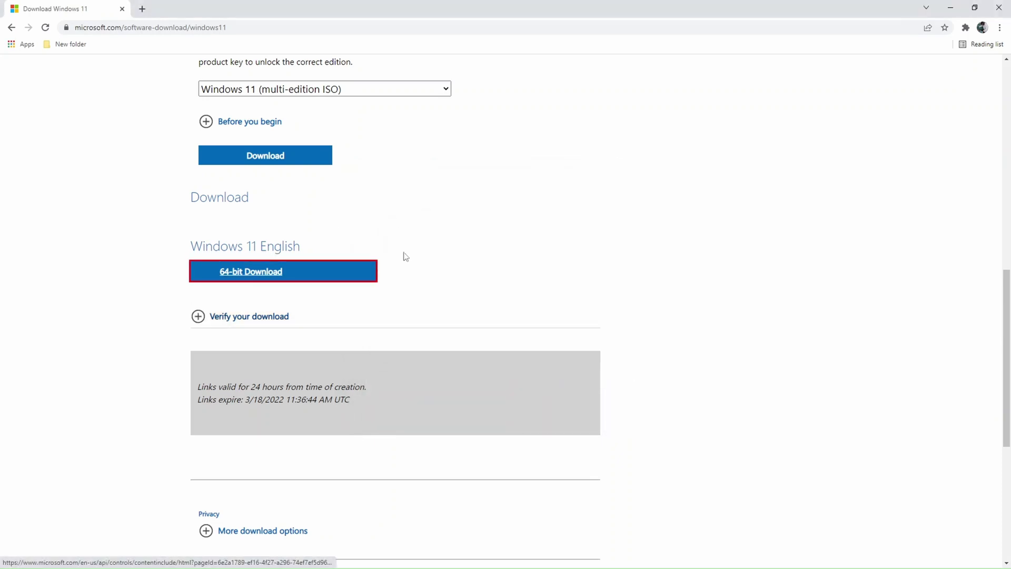
pyautogui.scroll(2, 337, 216)
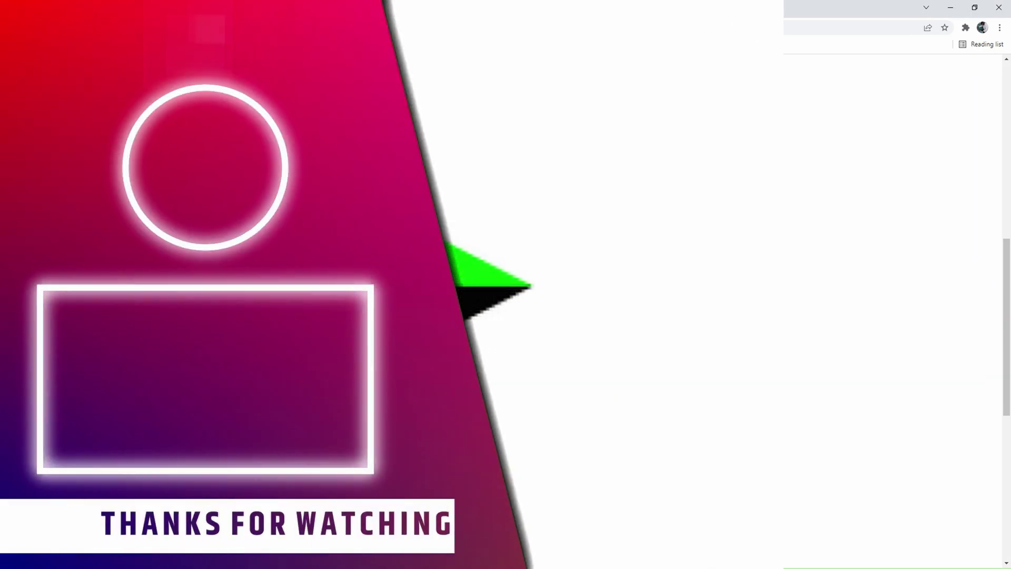